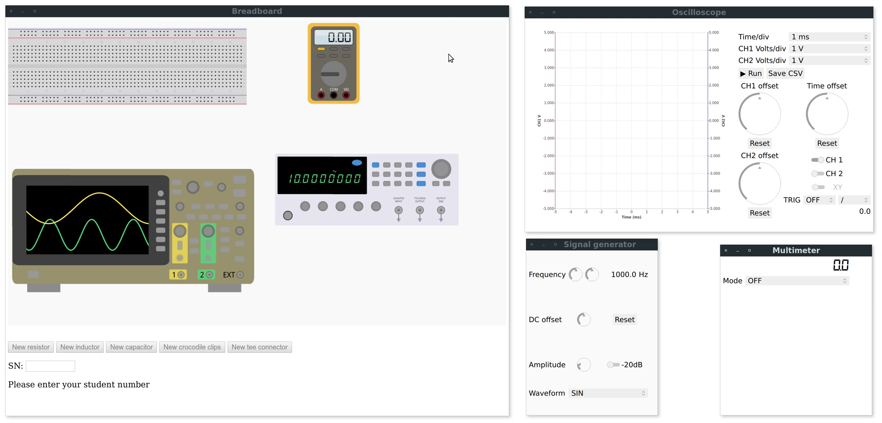
- Enter your student number in the SN field of the breadboard window
click(398, 19)
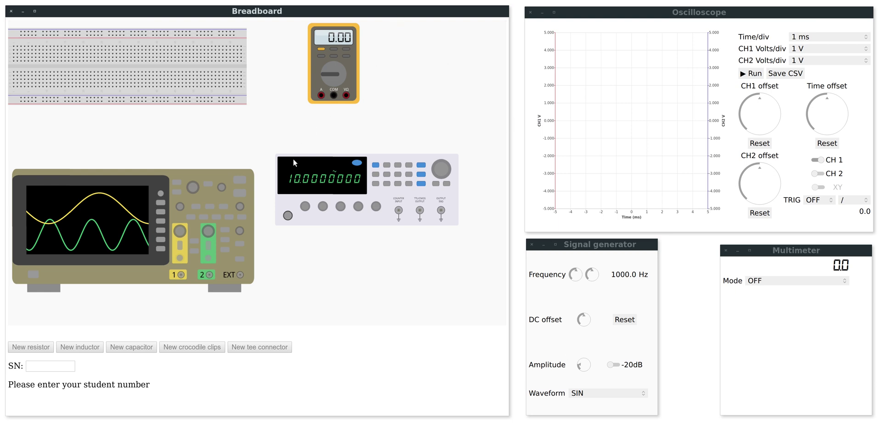
click(61, 367)
text(1)
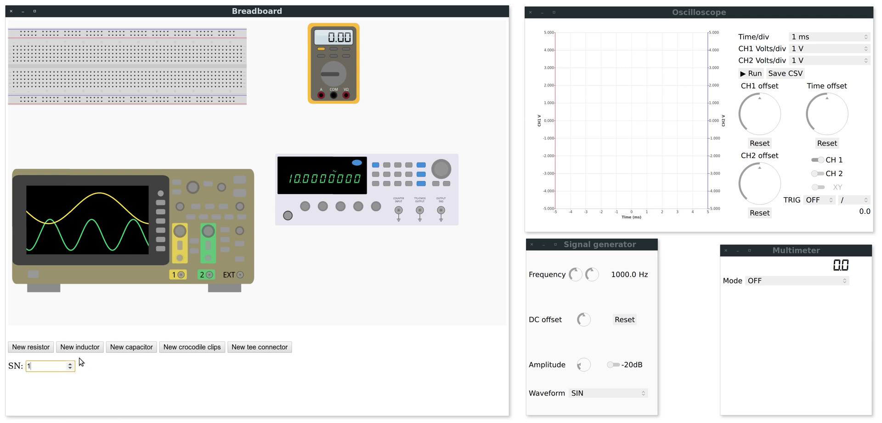
text(5000000)
- Nudge the multimeter right, the oscilloscope up-left and the function generator slightly up
drag(330, 78, 334, 76)
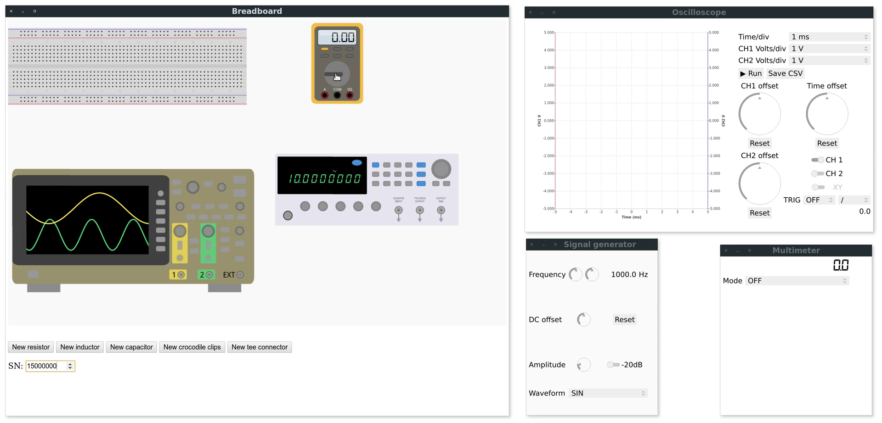
drag(208, 201, 203, 198)
mouse_move(304, 197)
mouse_down()
mouse_move(319, 184)
mouse_move(305, 189)
mouse_up()
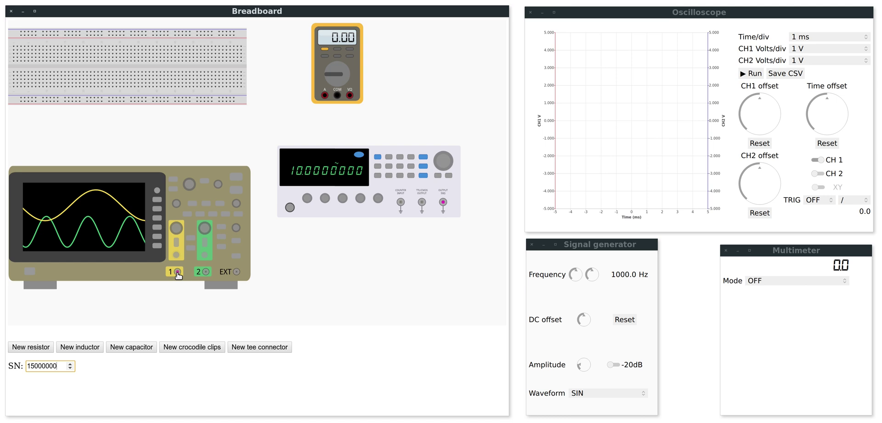
- Wire the oscilloscope's CH1 input to the function generator's OUTPUT jack
click(177, 272)
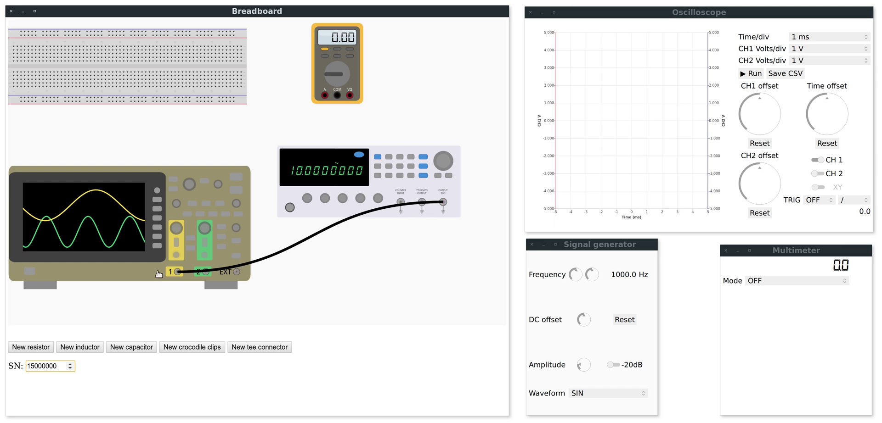
- Run the oscilloscope so CH1 displays the generator's 1000 Hz sine
click(750, 75)
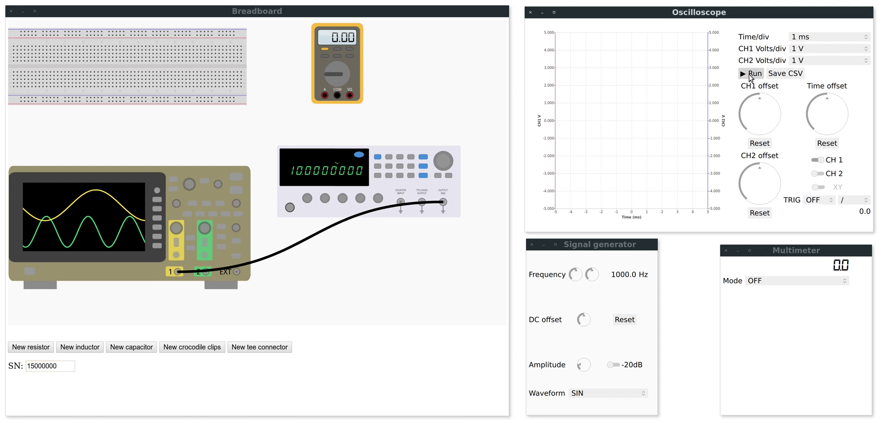
click(751, 75)
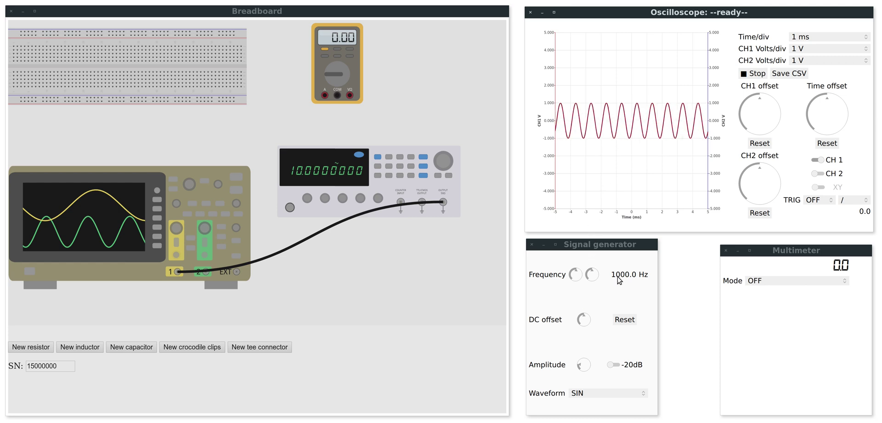
click(585, 252)
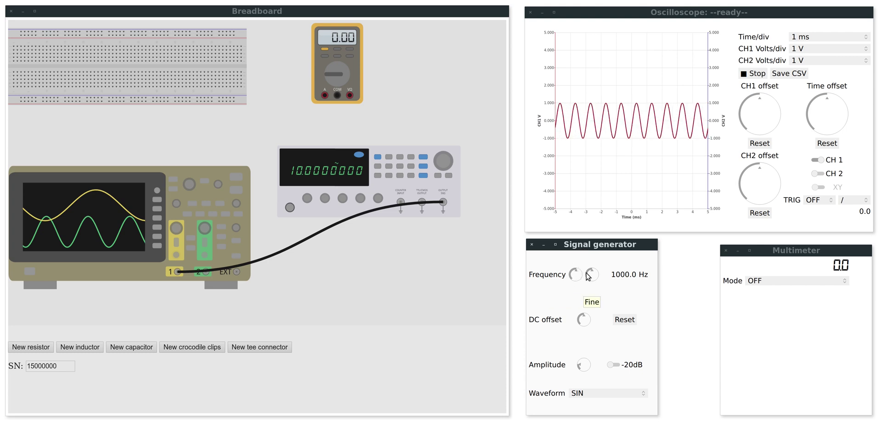
- Lower the generator frequency to 500 Hz and trigger the scope on CH1, raising the trace
double_click(618, 276)
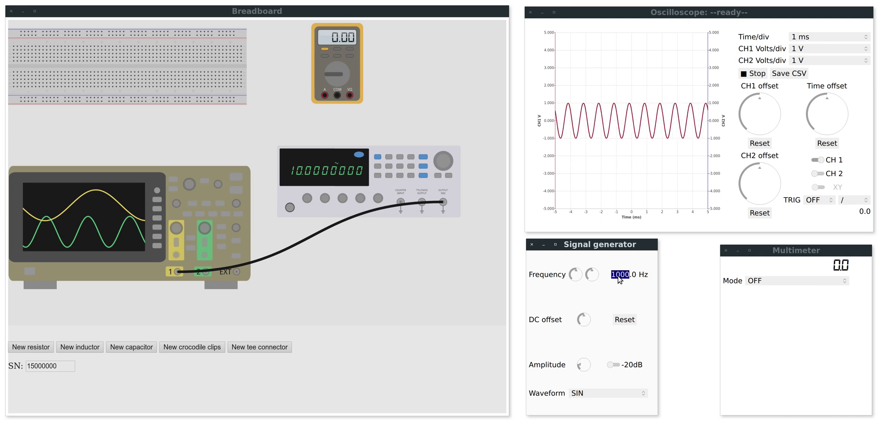
text(500)
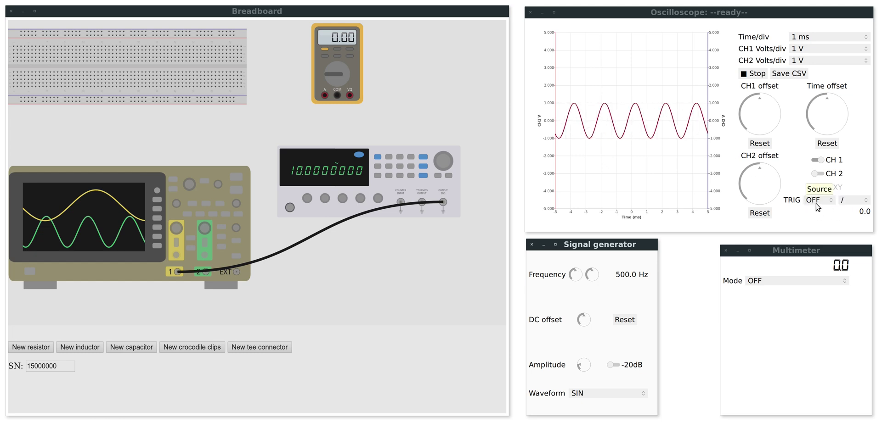
click(816, 203)
click(817, 170)
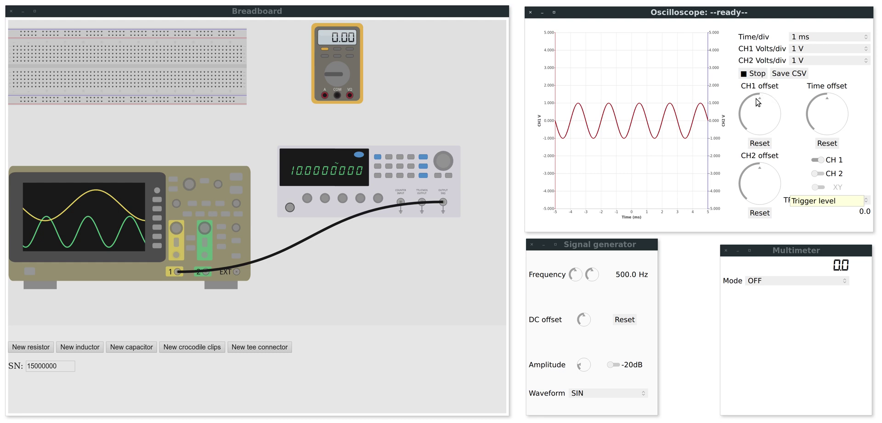
drag(754, 102, 760, 101)
- Reset the CH1 and time offsets and set the timebase to 500 µs/div
click(760, 142)
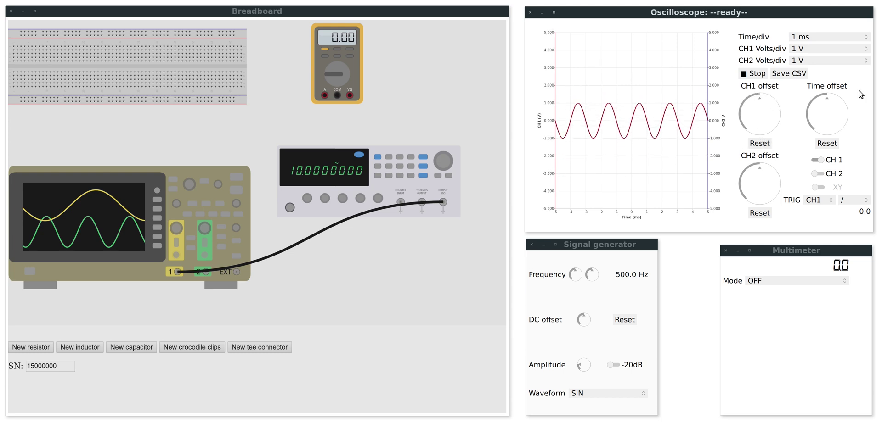
mouse_move(828, 99)
mouse_down()
mouse_move(810, 112)
mouse_move(843, 102)
mouse_move(837, 97)
mouse_up()
click(831, 145)
click(828, 41)
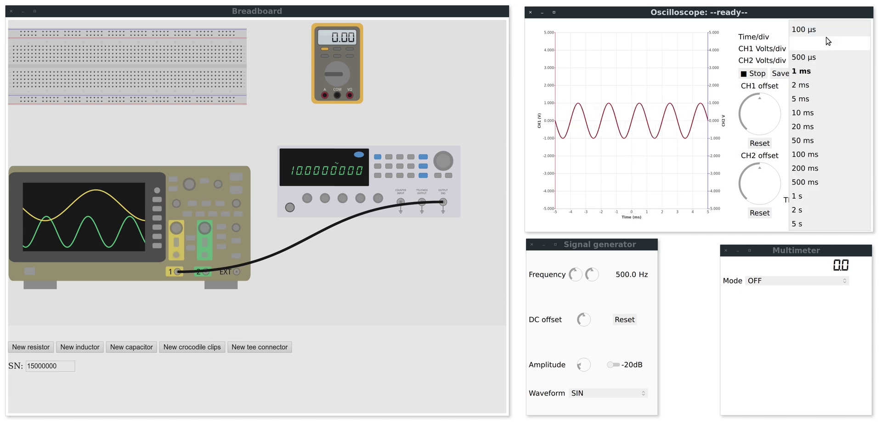
click(829, 66)
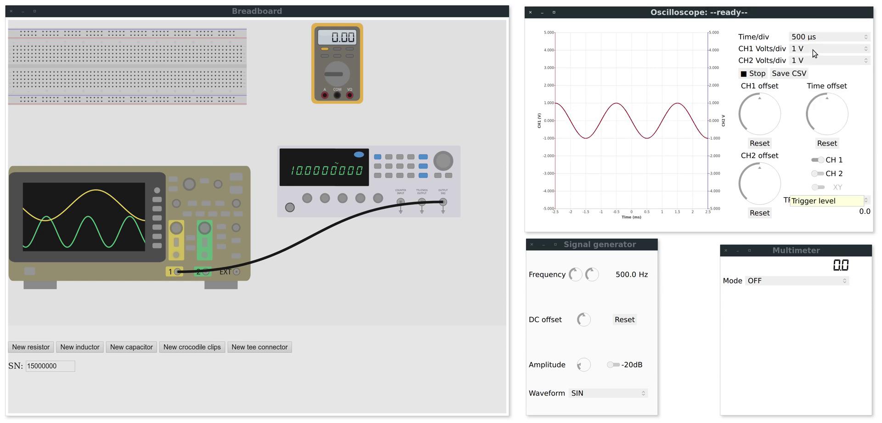
- Settle CH1 at 500 mV/div after trying 500 µV and 200 mV
click(812, 50)
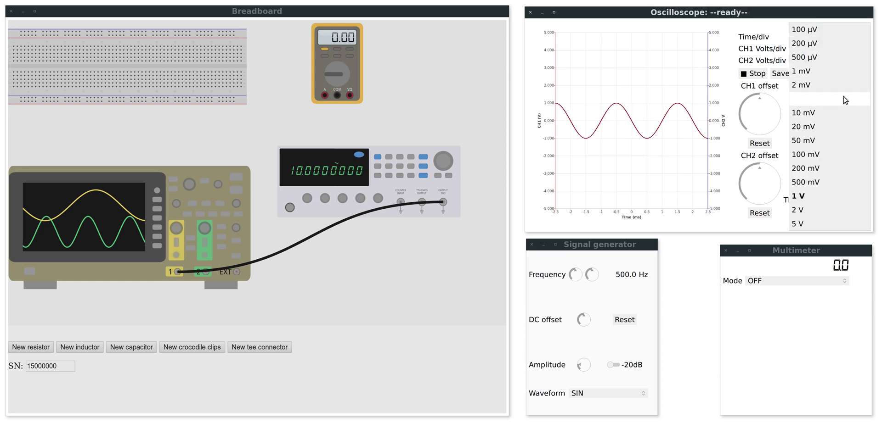
click(843, 59)
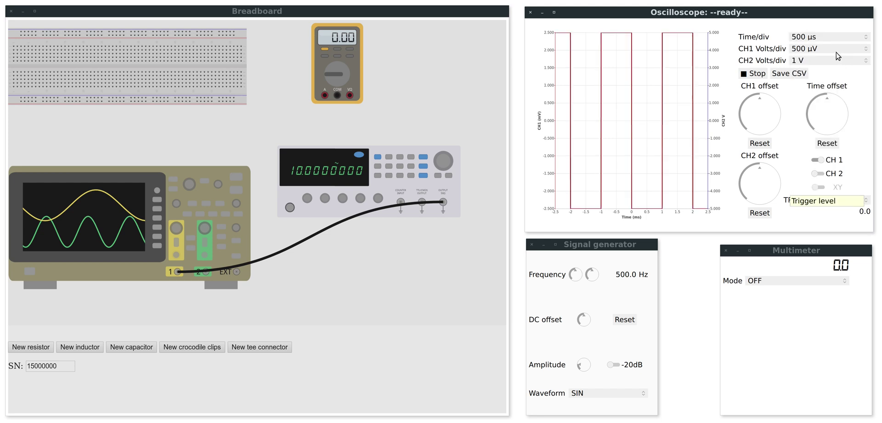
click(836, 52)
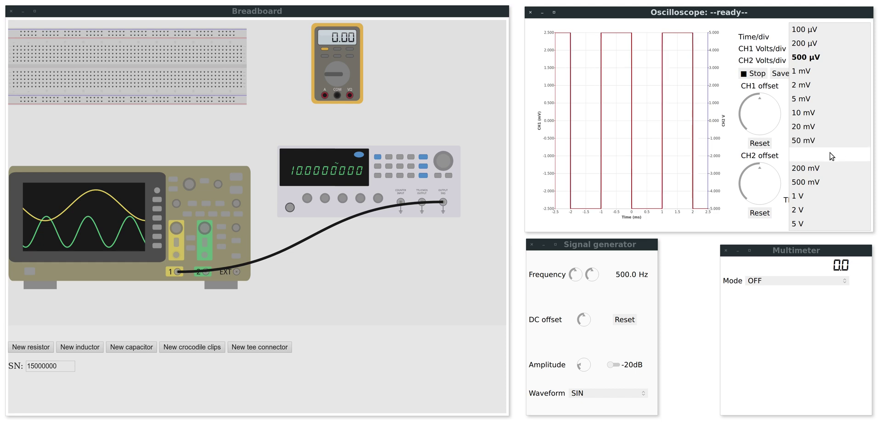
click(830, 183)
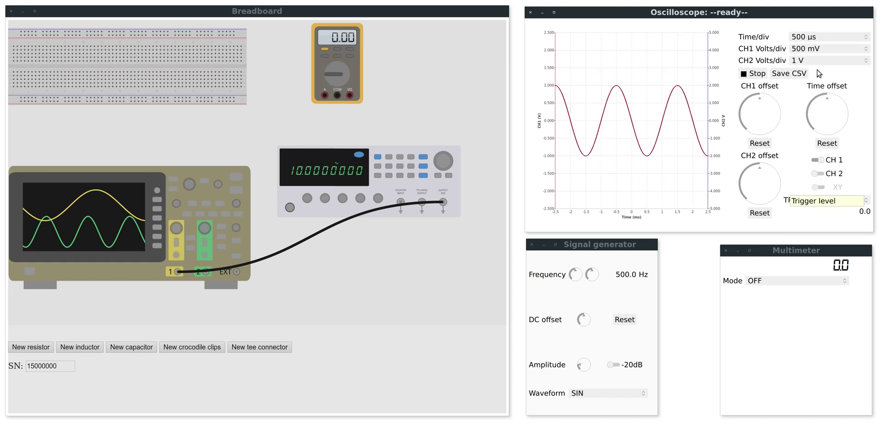
click(825, 49)
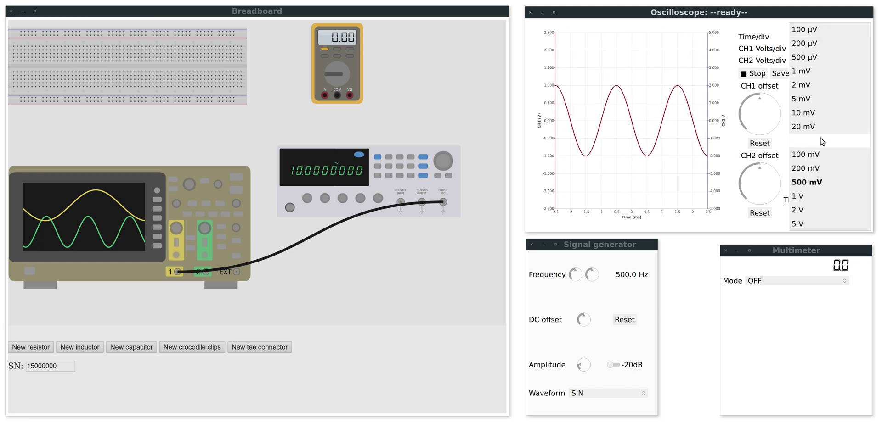
click(818, 168)
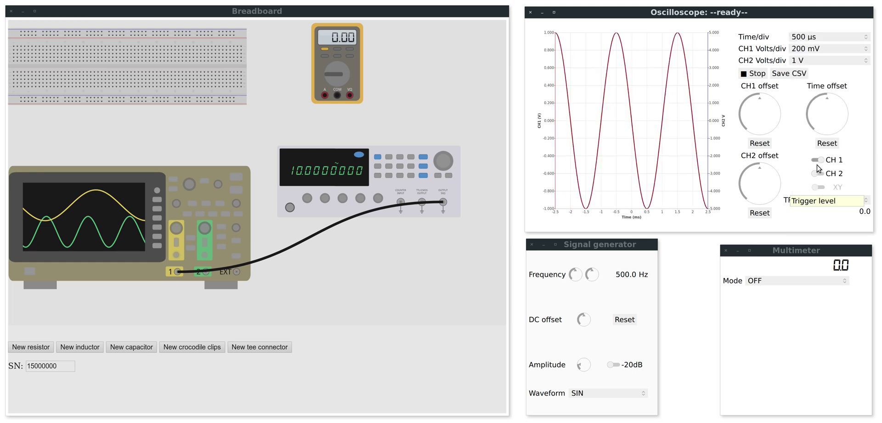
click(826, 55)
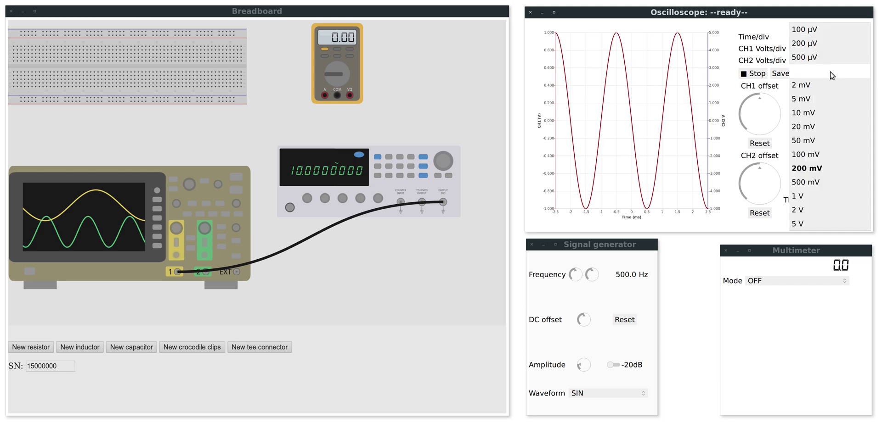
click(830, 183)
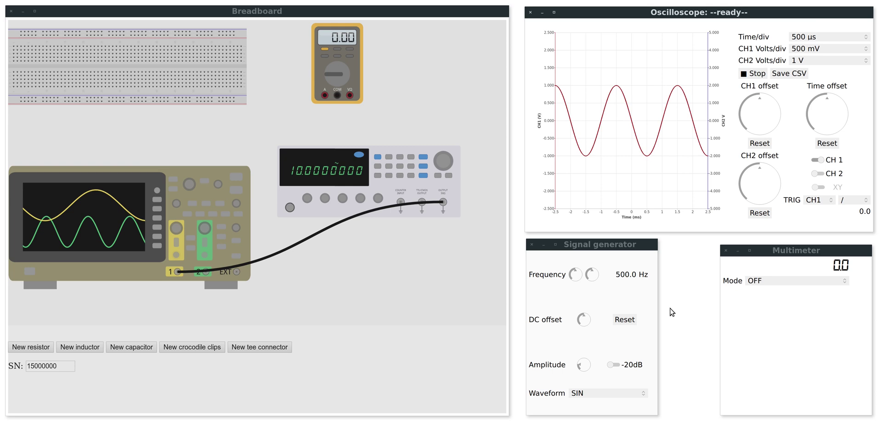
- Raise the generator's DC offset, set trigger level to 1.0 and offset the CH1 display
click(598, 247)
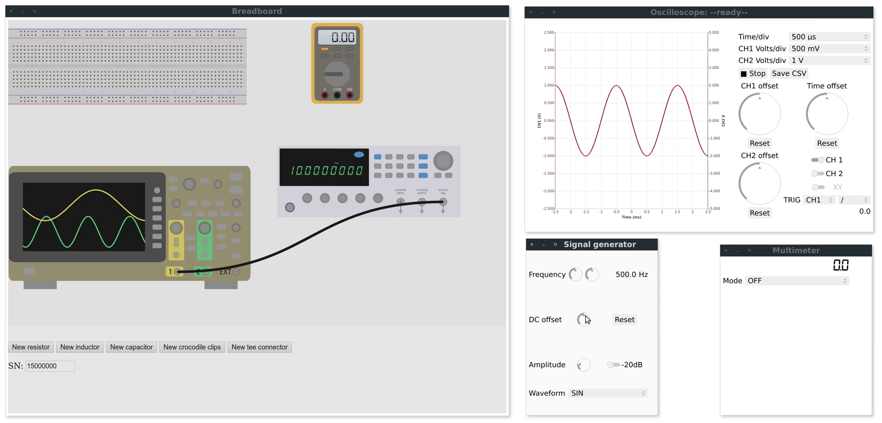
drag(585, 319, 581, 321)
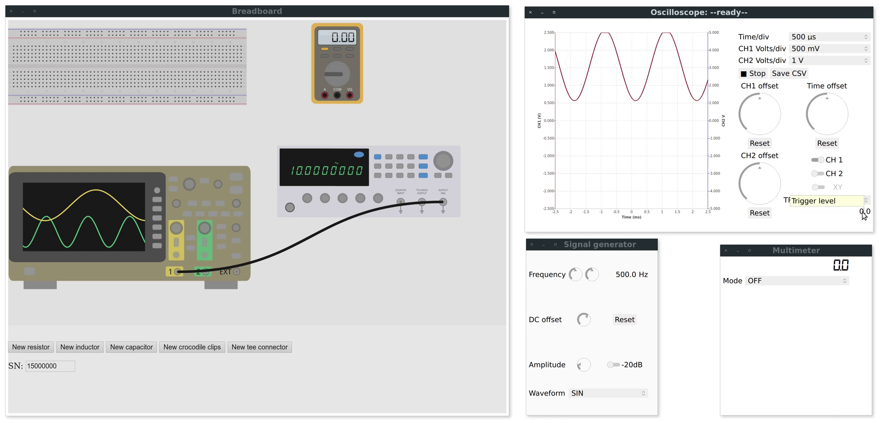
key(Delete)
text(1)
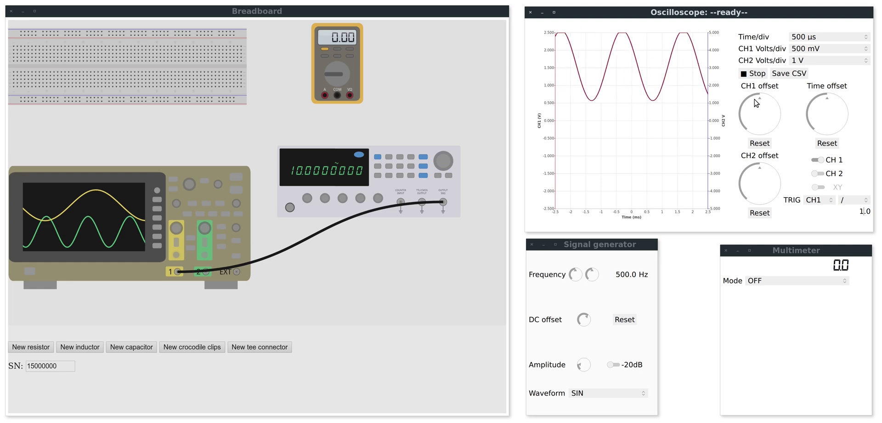
drag(758, 102, 780, 111)
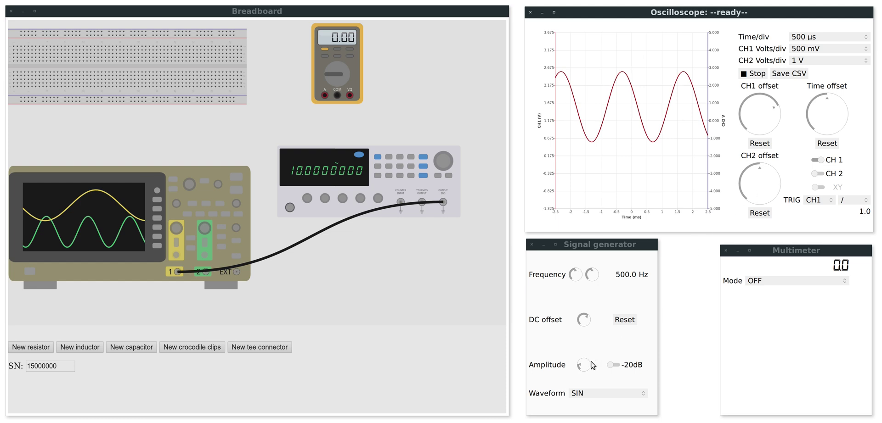
- Turn up the generator amplitude, toggling -20 dB attenuation on and back off
mouse_move(582, 368)
mouse_down()
mouse_move(587, 373)
mouse_move(579, 369)
mouse_up()
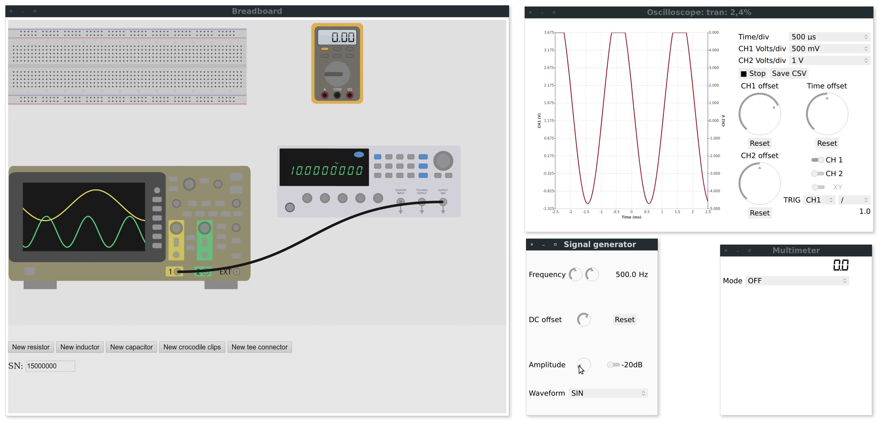
drag(581, 368, 581, 366)
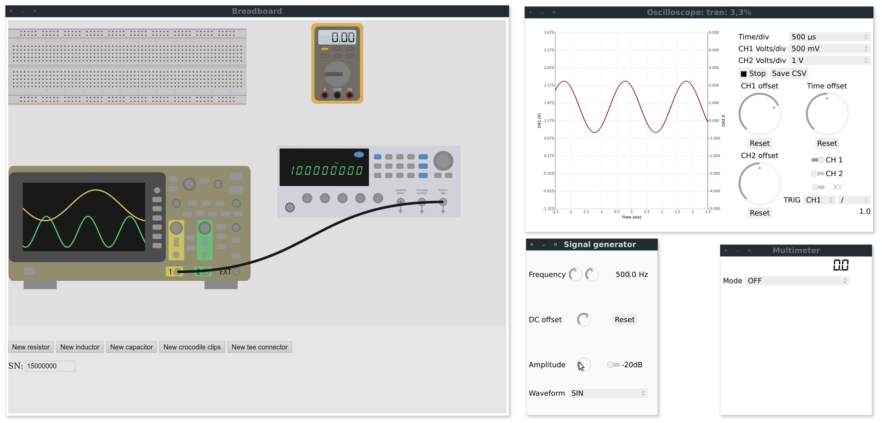
click(613, 367)
click(613, 367)
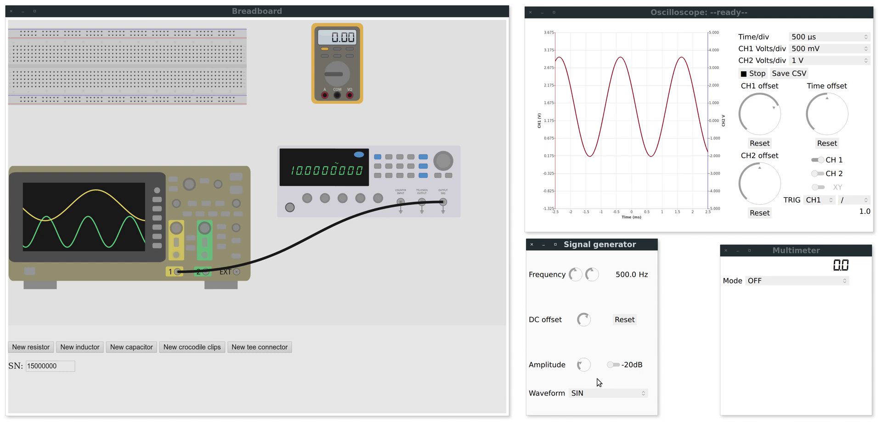
- Switch the generator waveform from square to triangle and finally to sawtooth
click(578, 396)
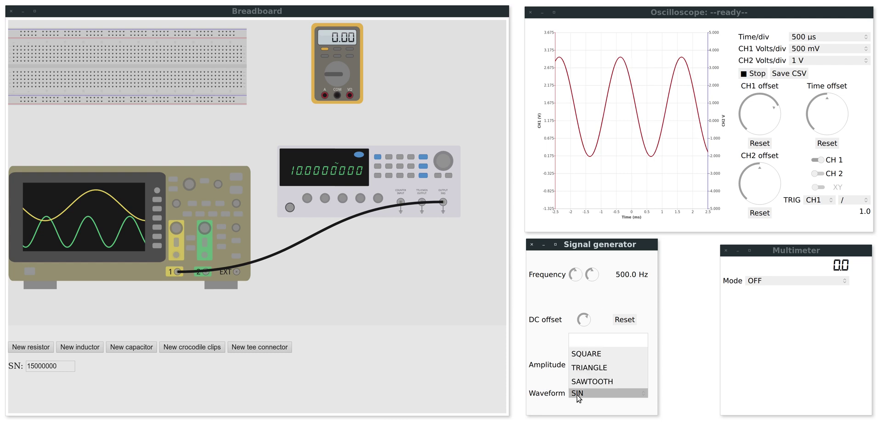
click(585, 340)
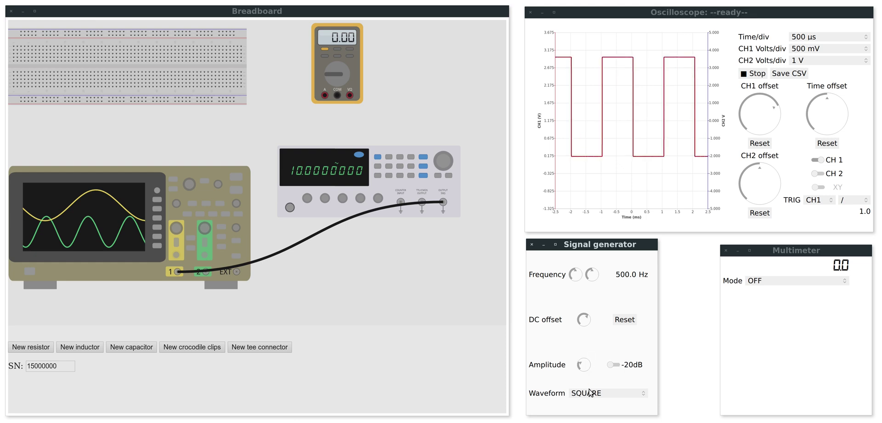
click(593, 396)
click(593, 355)
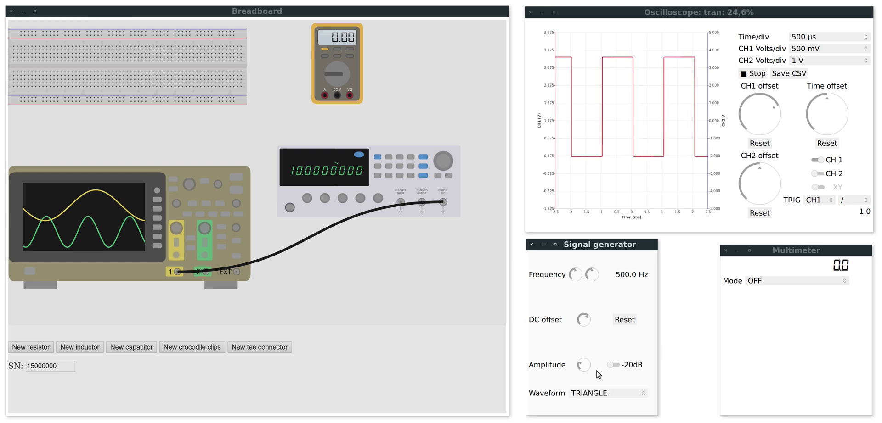
click(594, 395)
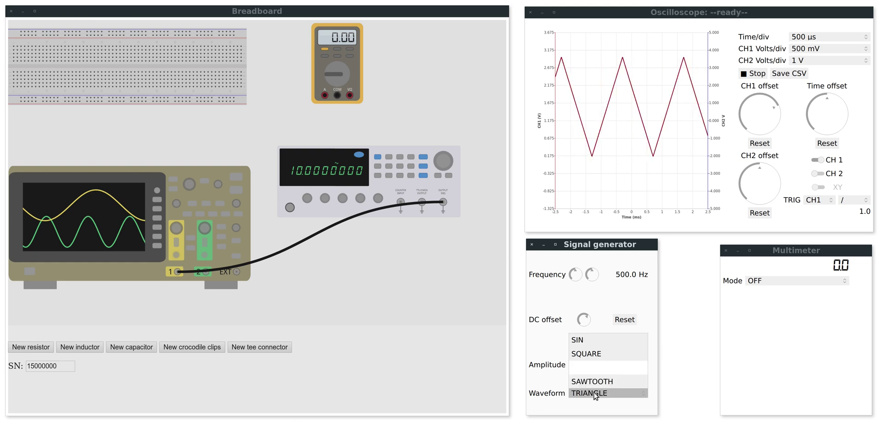
click(597, 383)
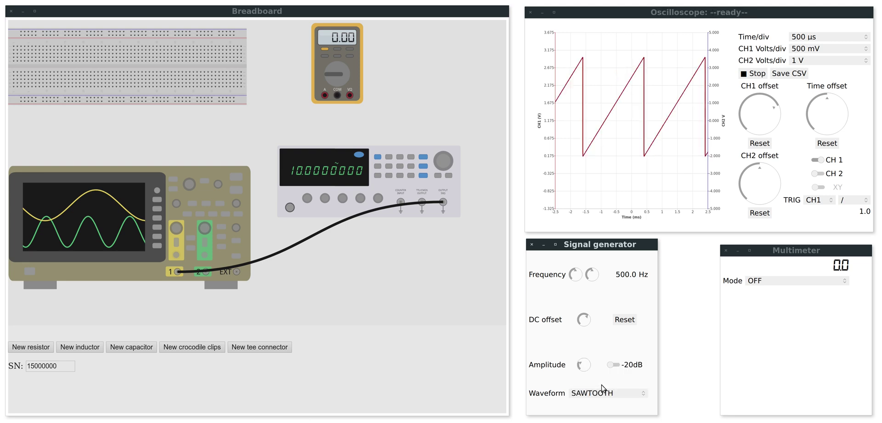
click(729, 15)
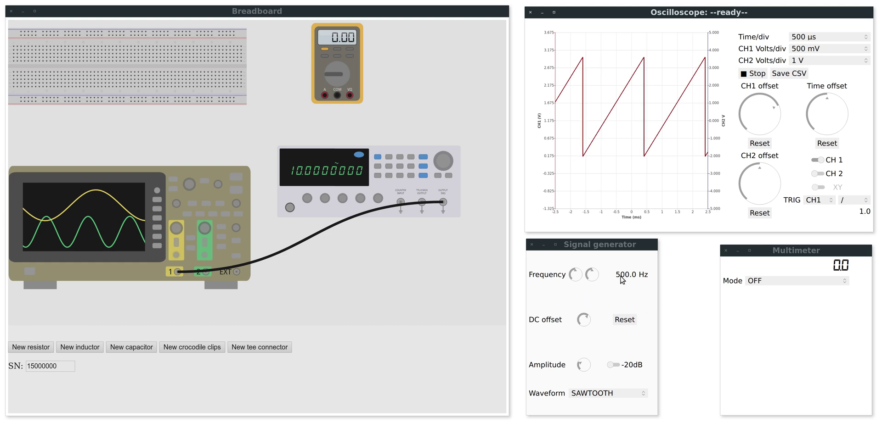
- Set the timebase to 1 ms/div and stop acquisition to freeze the sawtooth
click(815, 40)
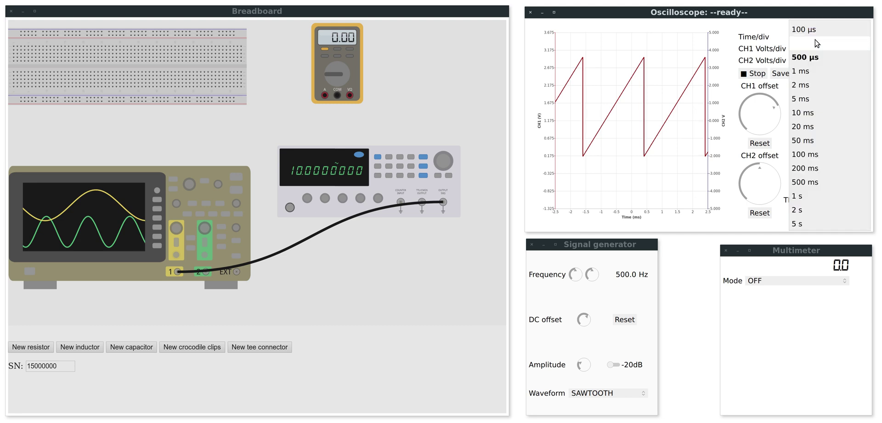
click(845, 77)
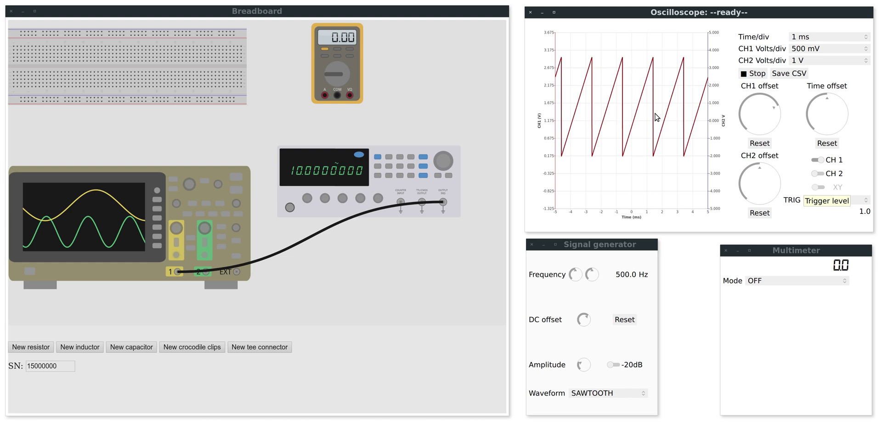
click(758, 76)
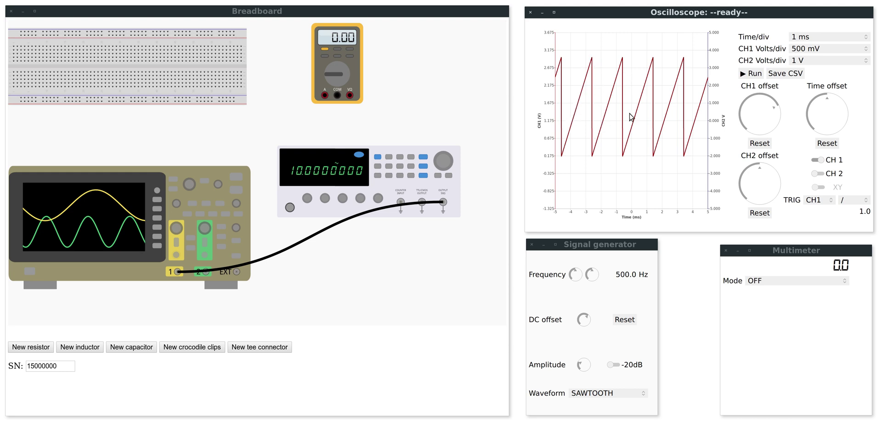
- Export the frozen trace as acquisition.csv and open its folder
click(783, 77)
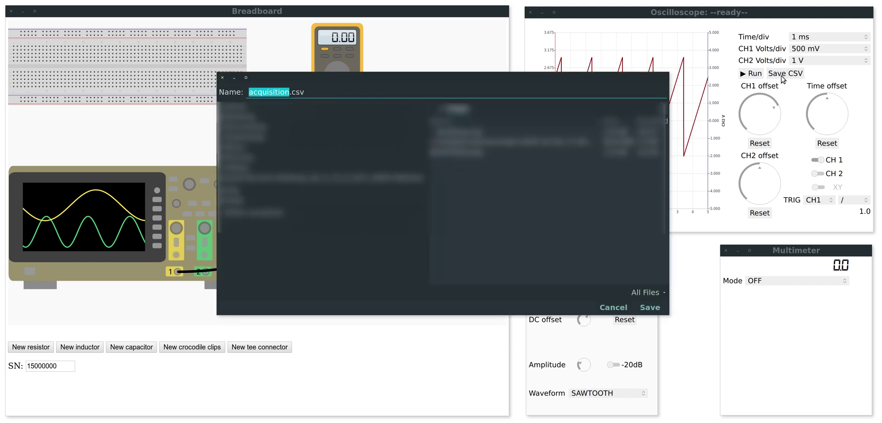
click(656, 310)
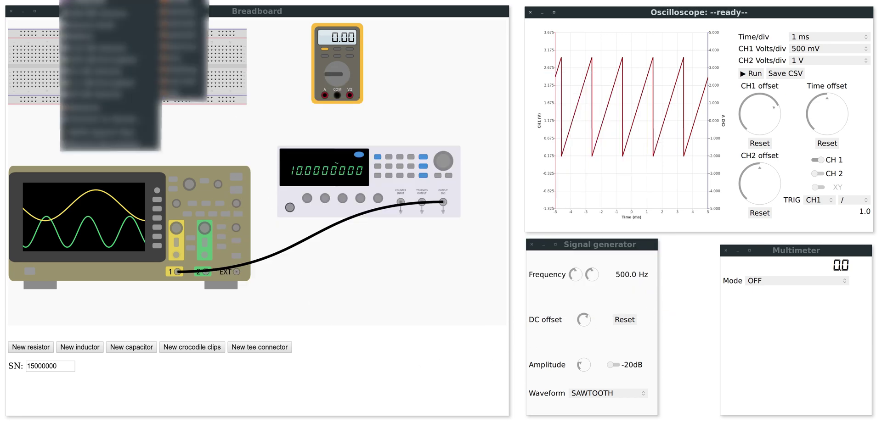
key(Return)
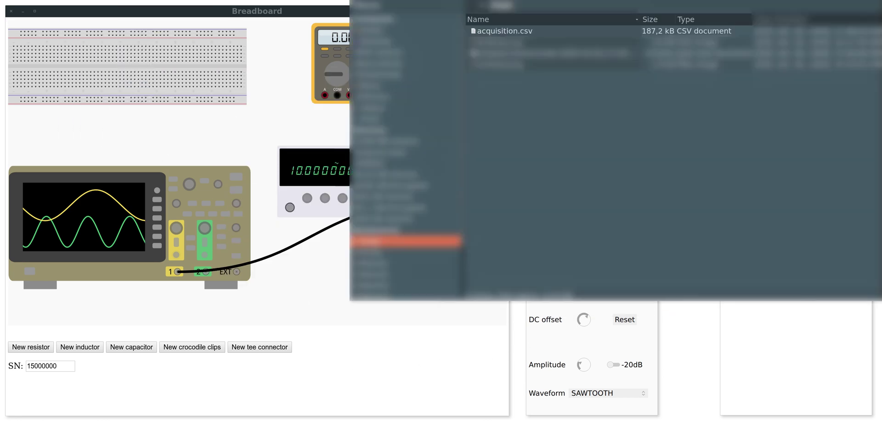
double_click(506, 31)
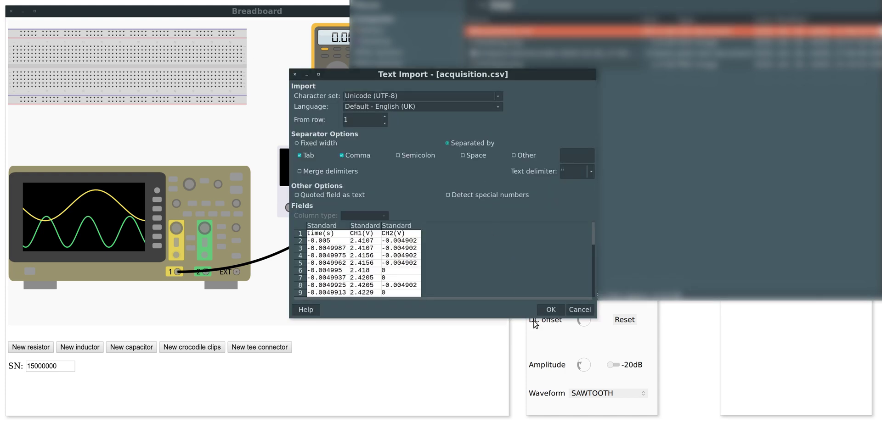
click(551, 312)
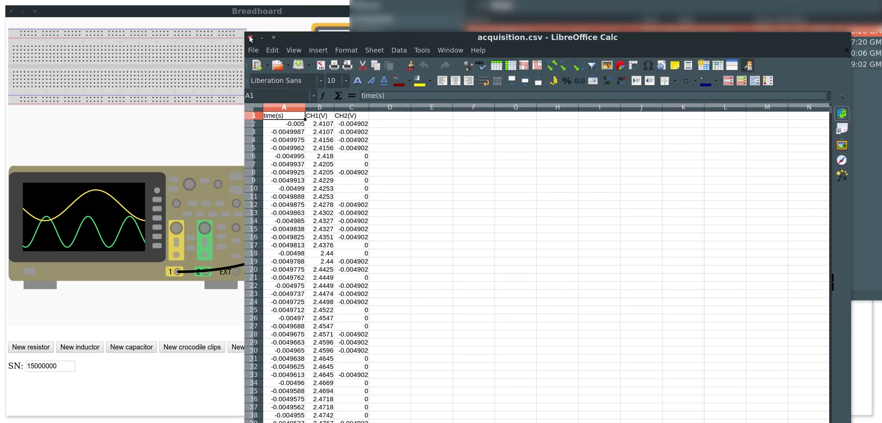
click(250, 37)
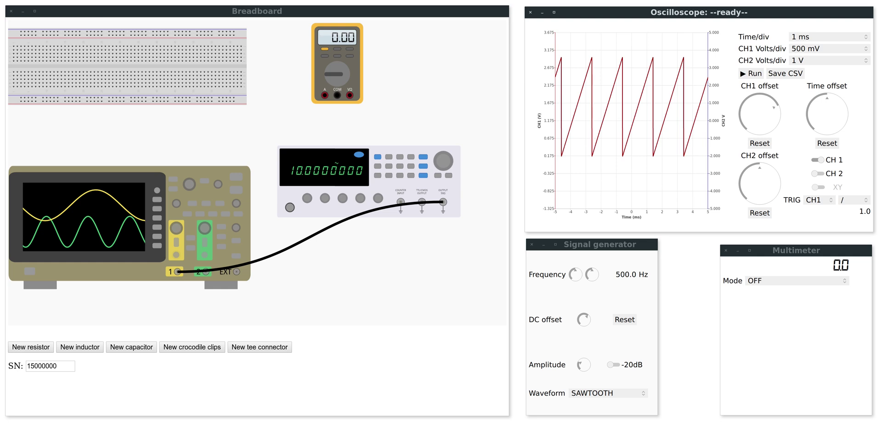
- Restart then halt the oscilloscope acquisition and nudge the function generator right
click(748, 77)
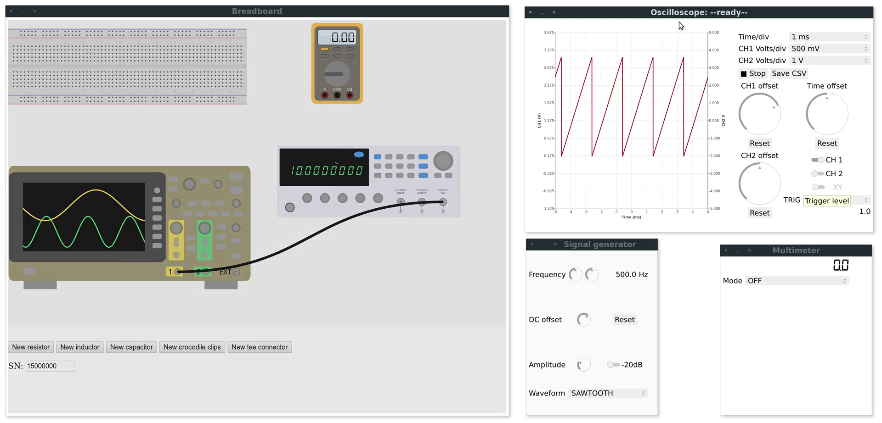
click(449, 123)
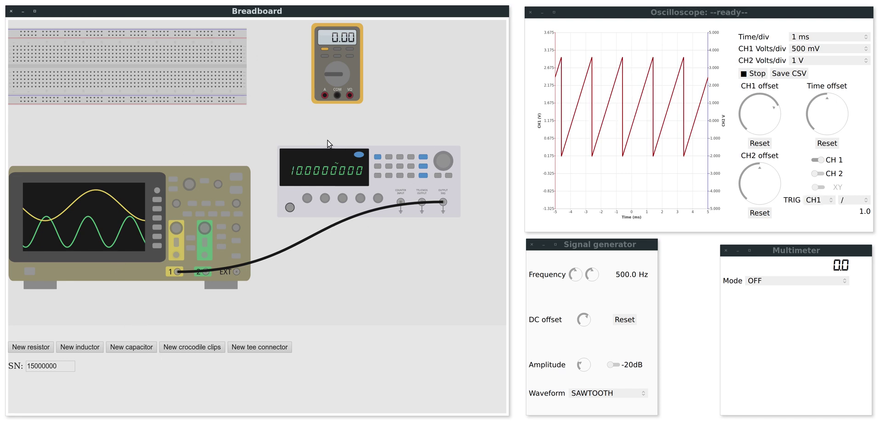
click(748, 75)
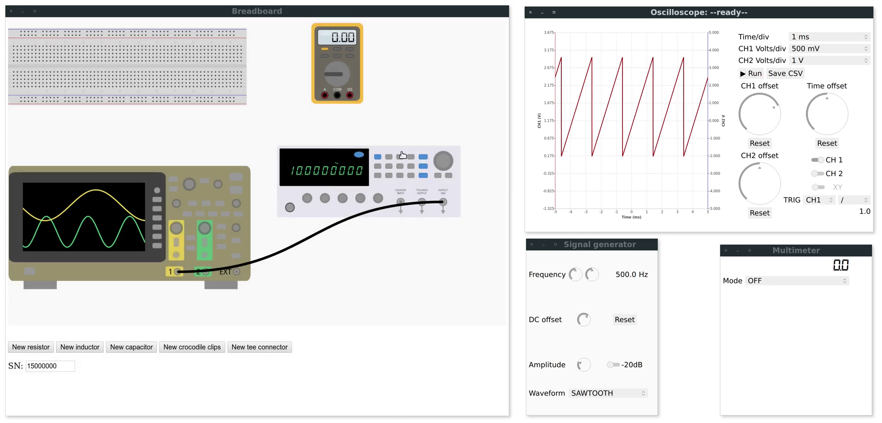
drag(383, 167, 407, 162)
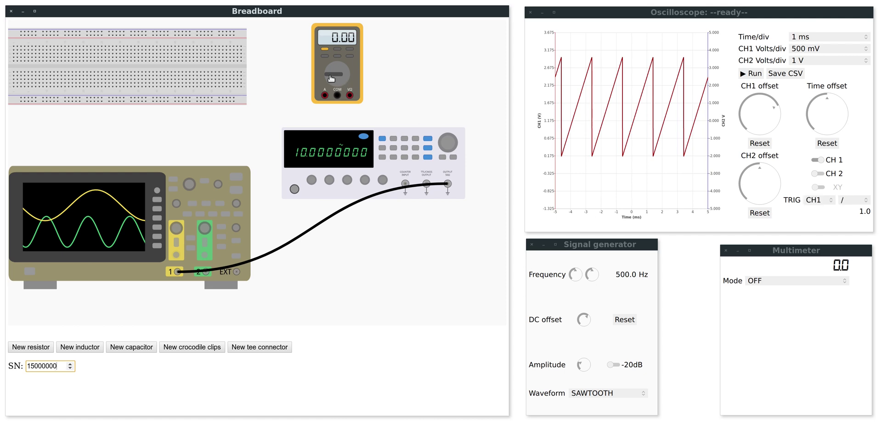
- Shift the multimeter slightly right and disconnect the cable between scope CH1 and the generator
drag(331, 78, 346, 83)
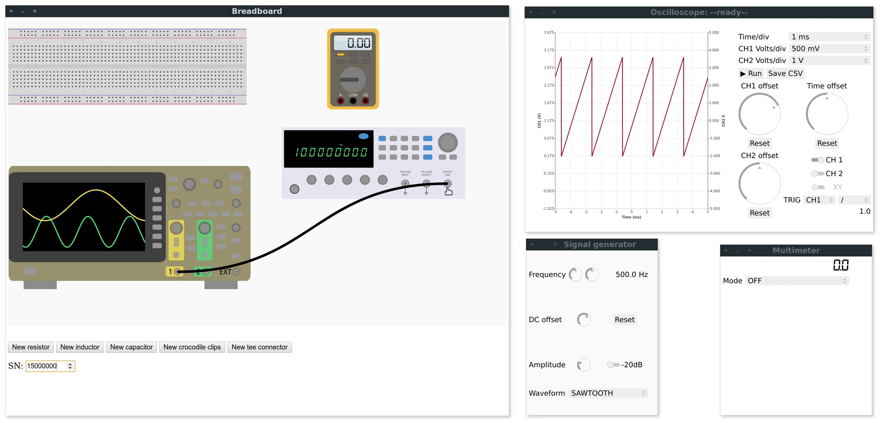
click(179, 273)
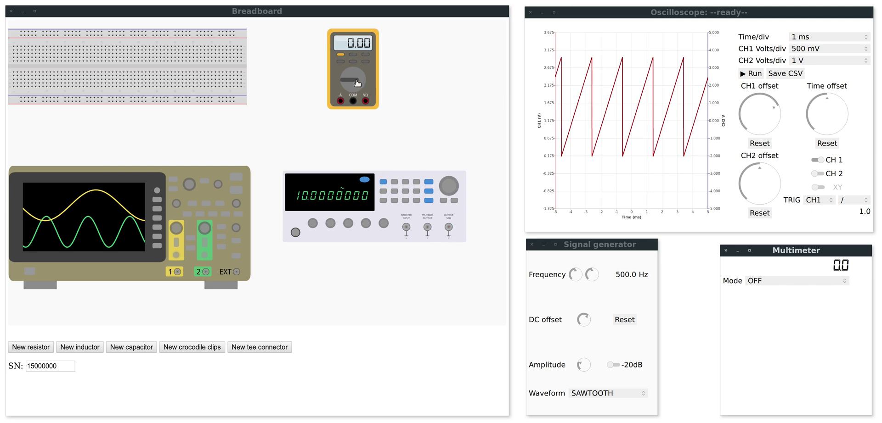
- Add a new crocodile-clip lead pair to the breadboard bench
click(448, 228)
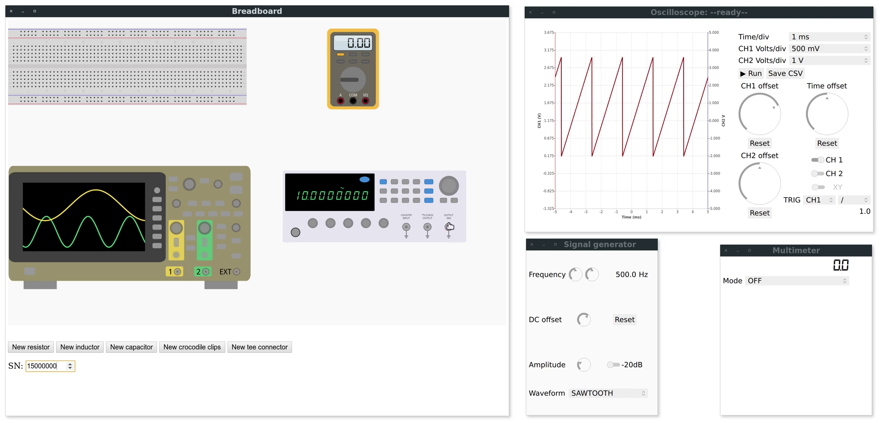
click(389, 136)
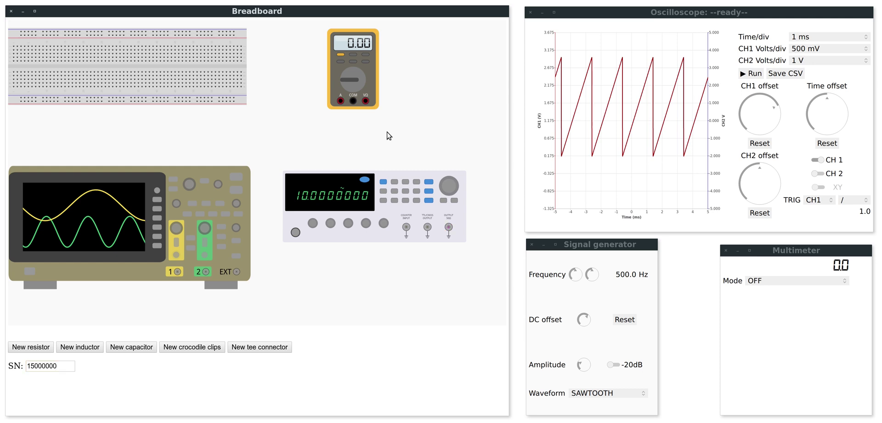
click(204, 350)
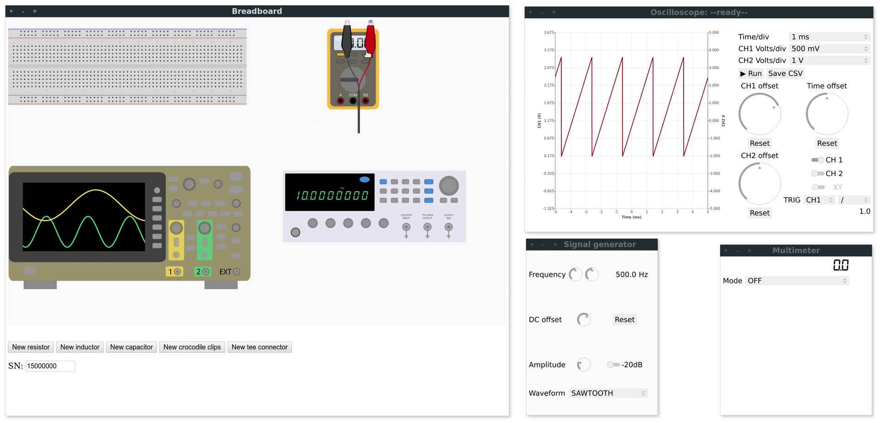
- Position the clip lead near the generator and wire multimeter COM to black clip, VΩ to red clip
drag(369, 55, 464, 122)
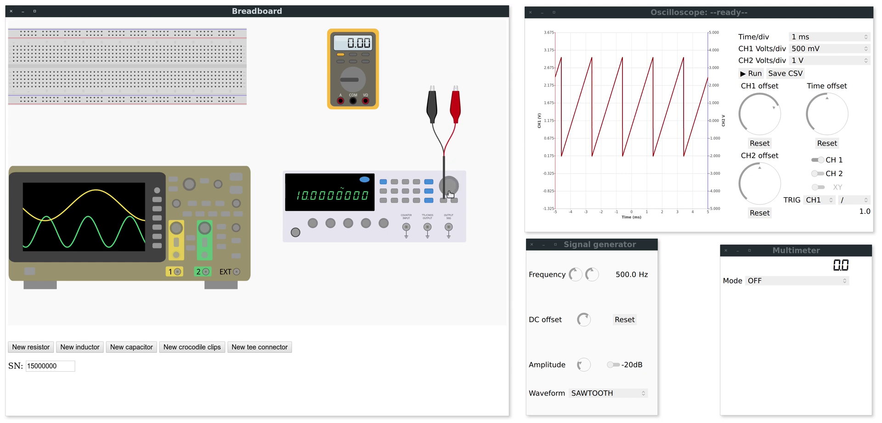
click(448, 229)
drag(449, 230, 373, 236)
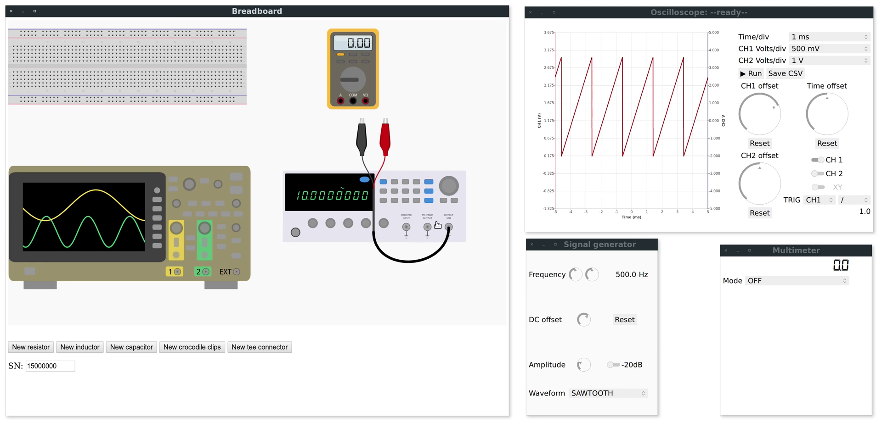
drag(362, 133, 352, 150)
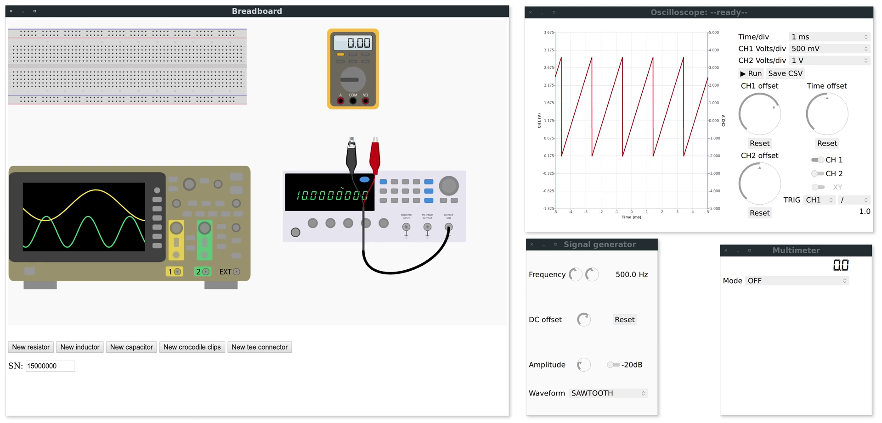
drag(353, 101, 352, 139)
drag(366, 101, 451, 125)
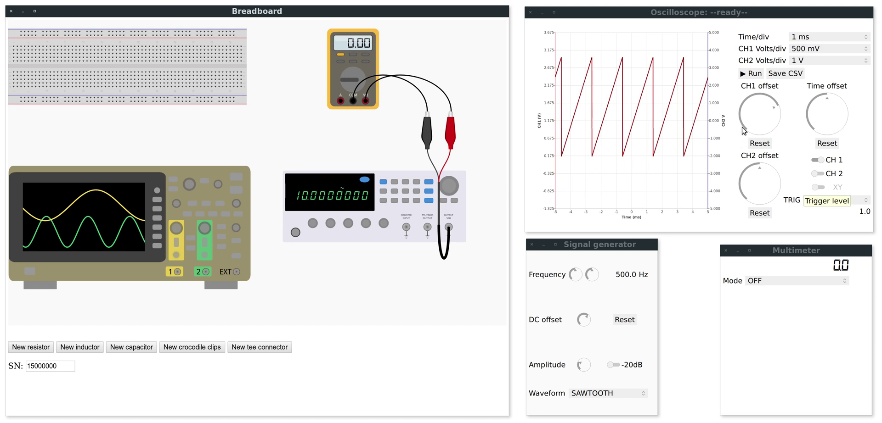
- Set the multimeter to AC true RMS 6.000V, reading 1.771, then unplug the clip lead from the generator
click(747, 77)
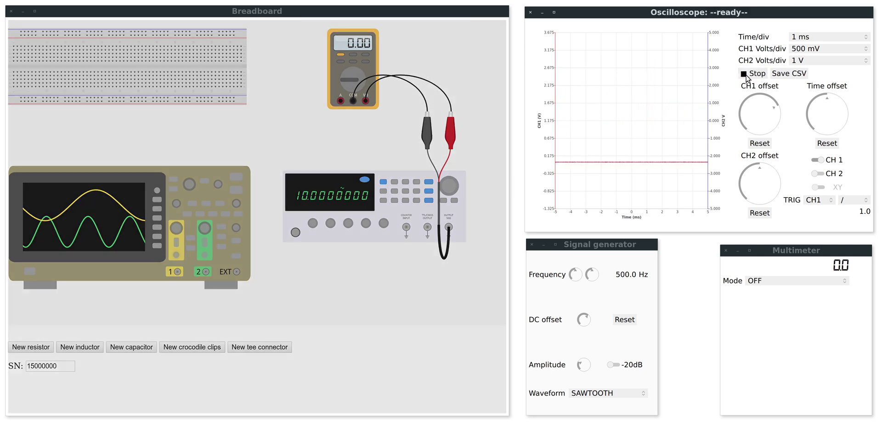
click(788, 282)
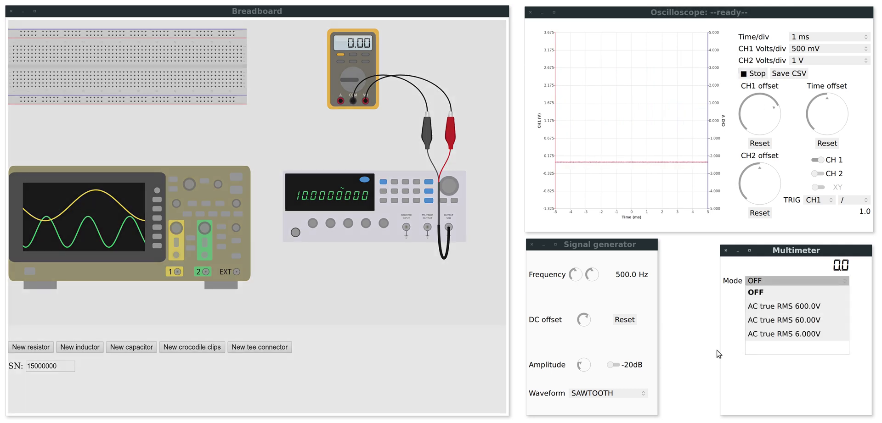
click(792, 340)
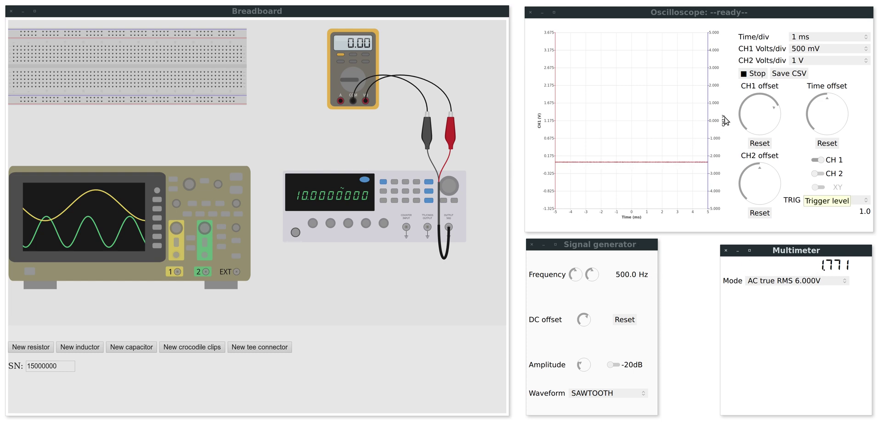
click(747, 74)
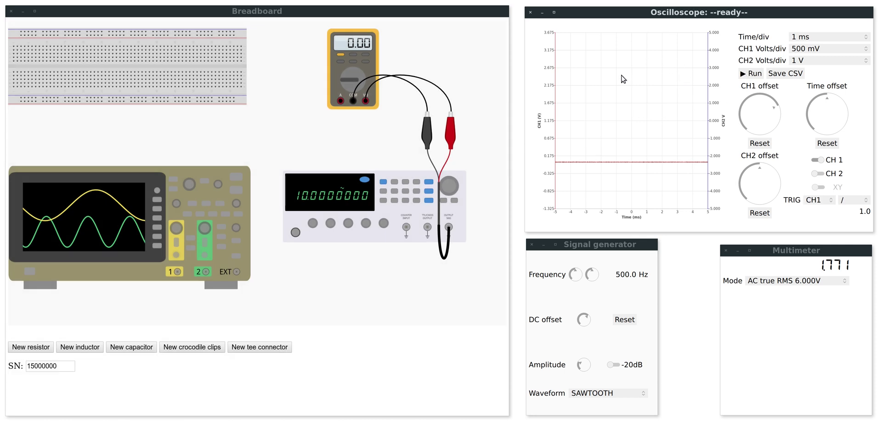
click(449, 227)
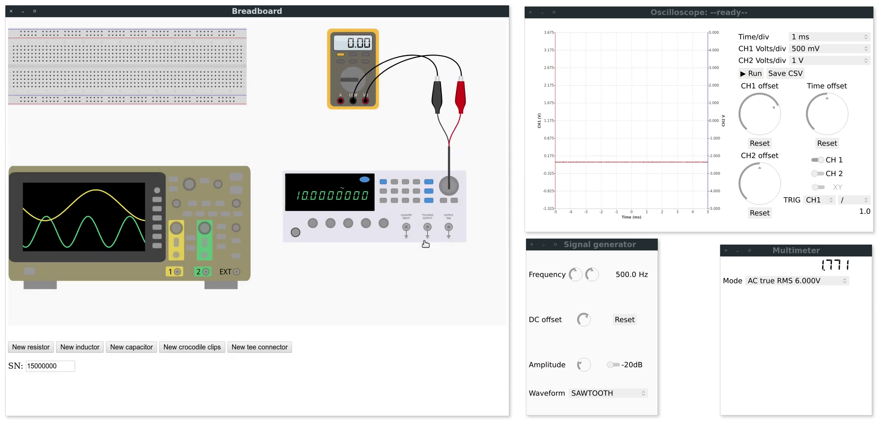
- Add a tee connector below the generator and rotate it upright
click(255, 348)
drag(144, 44, 443, 285)
right_click(442, 282)
click(445, 284)
right_click(444, 285)
click(462, 299)
- Cable the generator's 50Ω output, scope CH1 input and clip-lead plug to the tee
drag(448, 230, 435, 298)
drag(423, 303, 176, 272)
drag(430, 305, 414, 304)
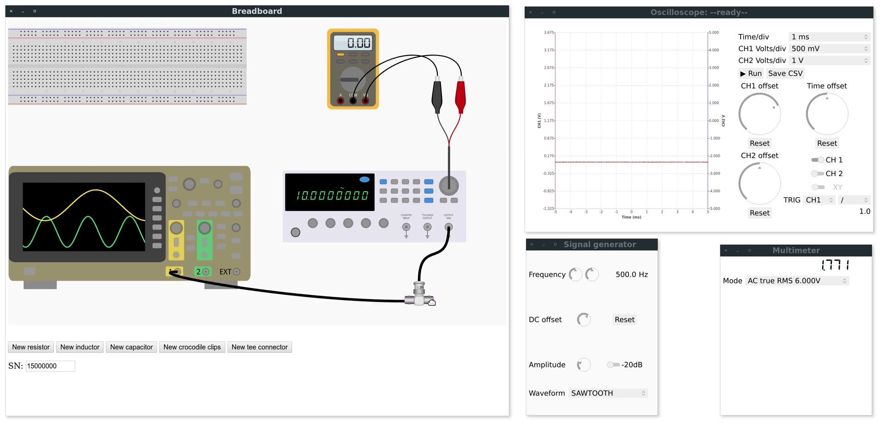
drag(449, 189, 432, 301)
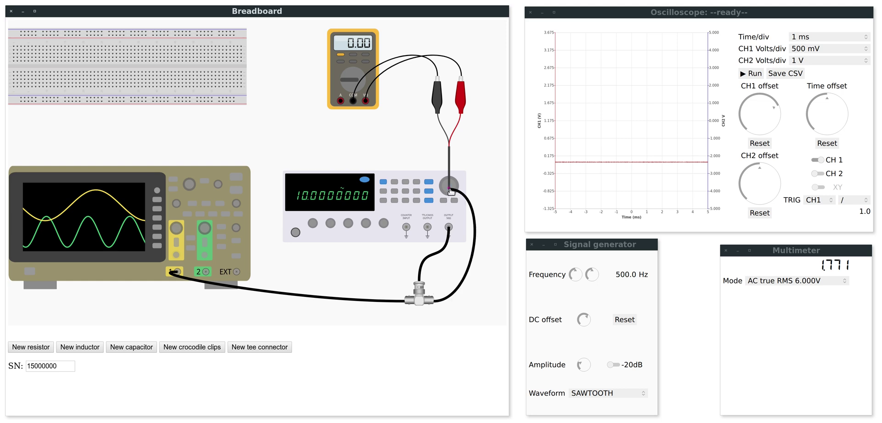
- Switch the generator to SIN with -20dB off, so the scope shows 0.2–3.1 V cycles
click(750, 74)
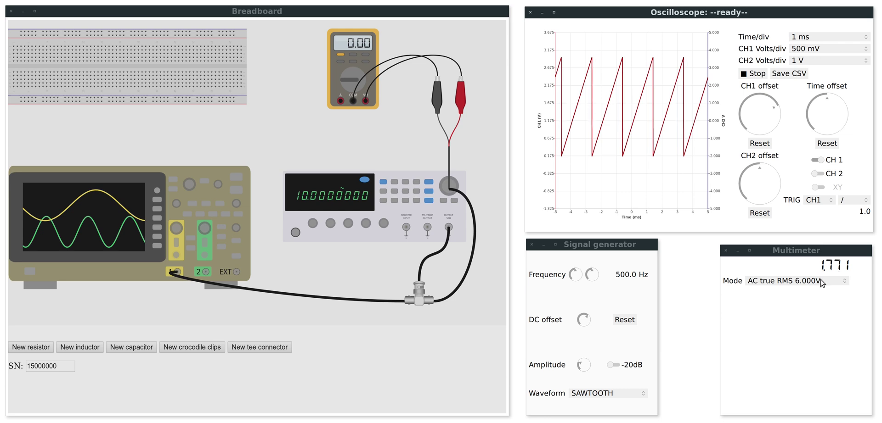
click(625, 400)
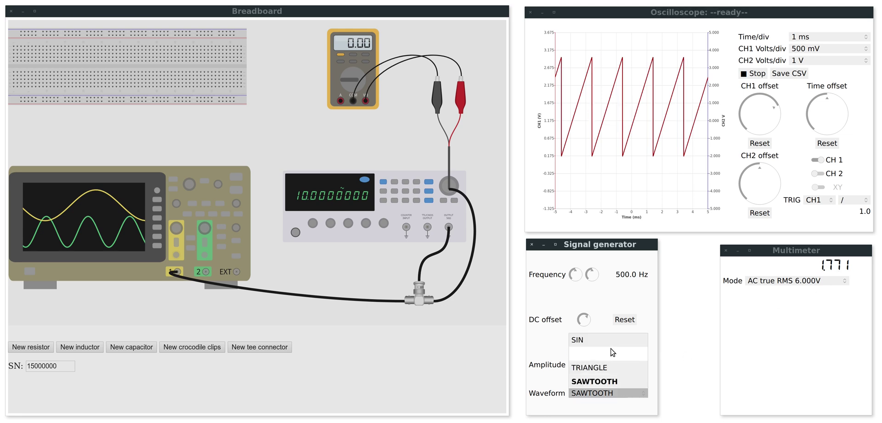
click(611, 346)
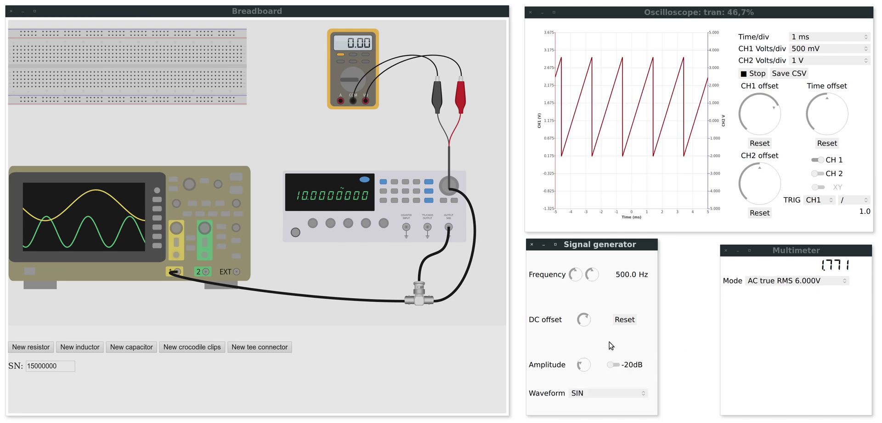
click(614, 365)
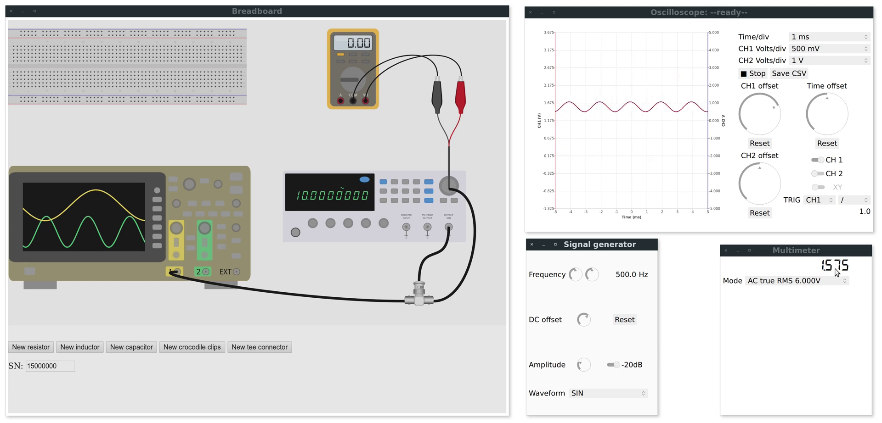
click(614, 365)
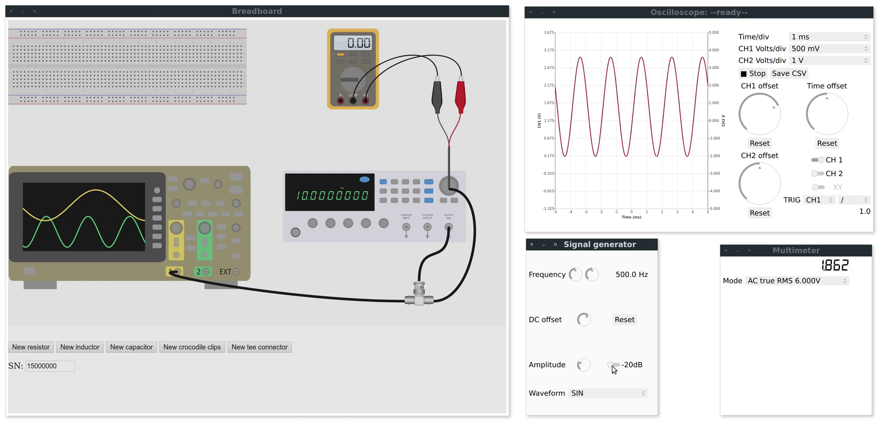
click(754, 73)
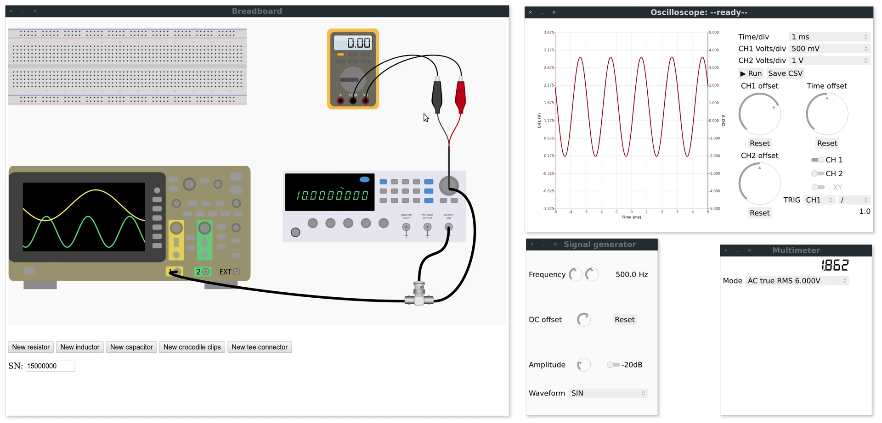
- Remove the crocodile clips and the tee connector along with their cables
right_click(439, 102)
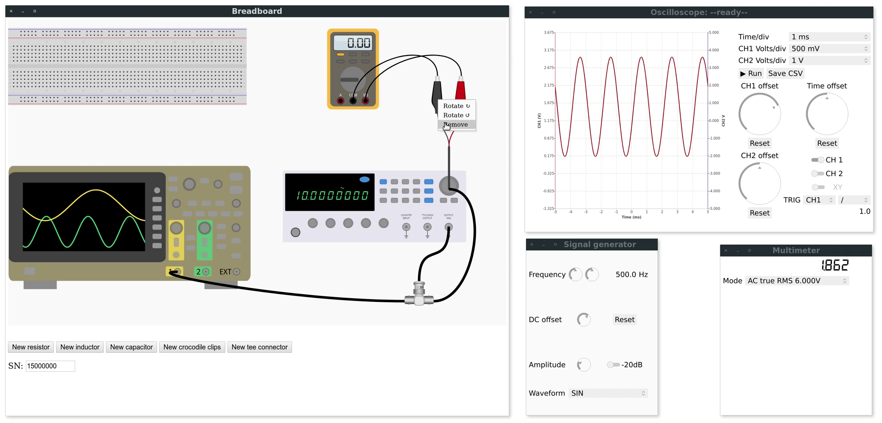
click(446, 125)
right_click(424, 306)
click(432, 330)
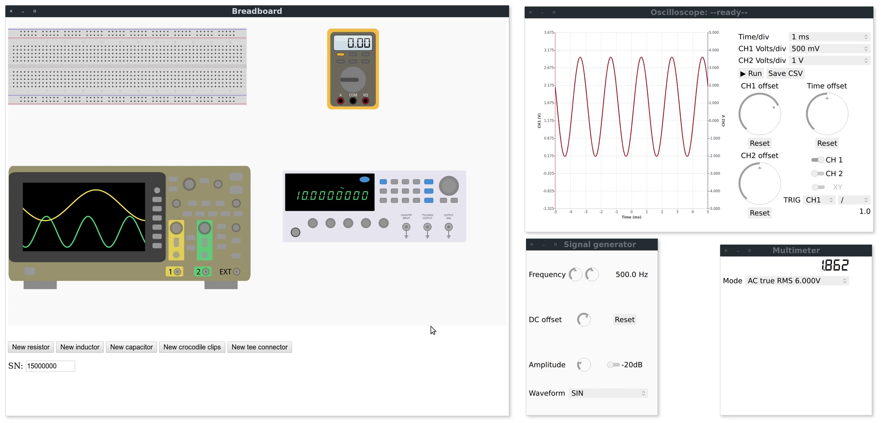
- Add a 3.5 kΩ resistor and a 1 nF capacitor and move both below the breadboard
click(29, 348)
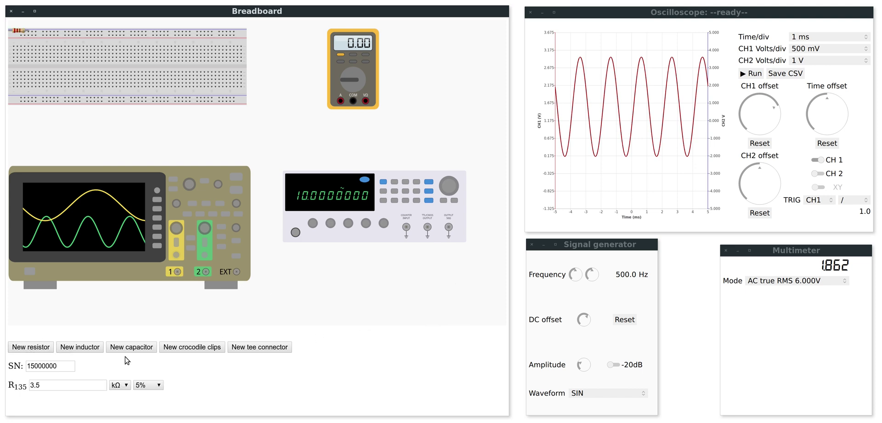
click(113, 349)
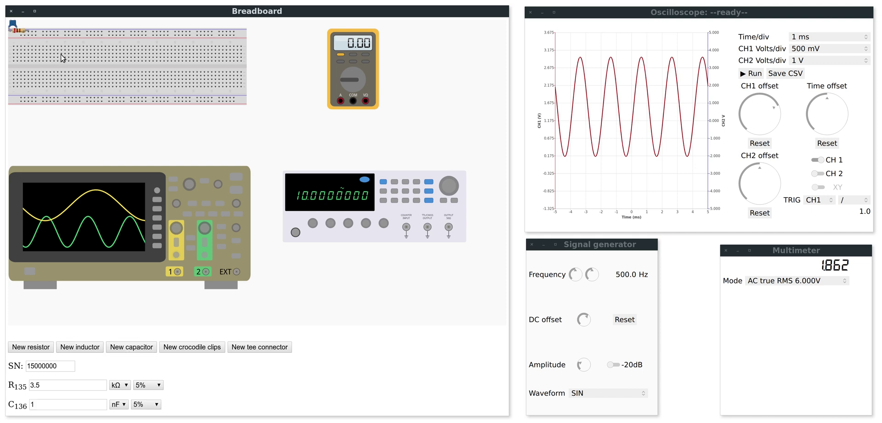
drag(13, 34, 81, 137)
drag(14, 30, 159, 130)
- Rotate resistor R135 and capacitor C136 to vertical and nudge the capacitor left
right_click(90, 136)
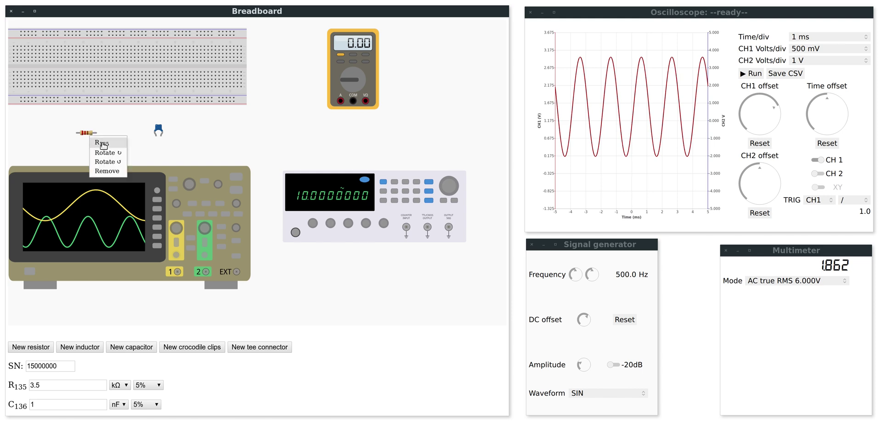
click(109, 153)
right_click(158, 131)
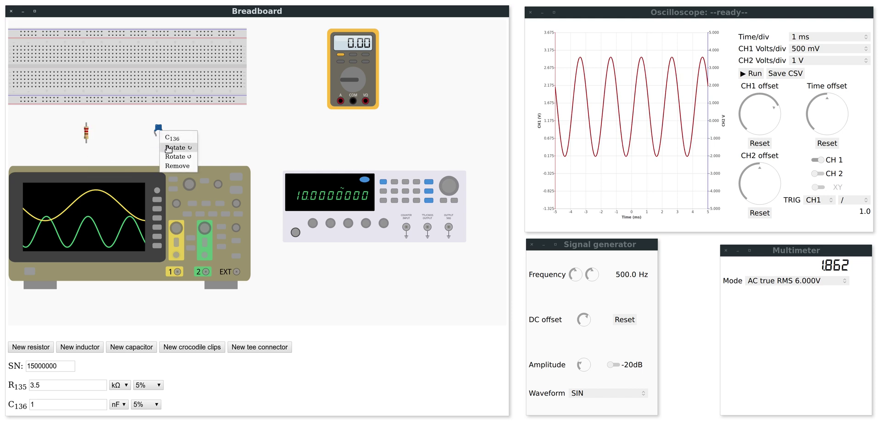
click(166, 147)
drag(162, 134, 153, 132)
right_click(156, 130)
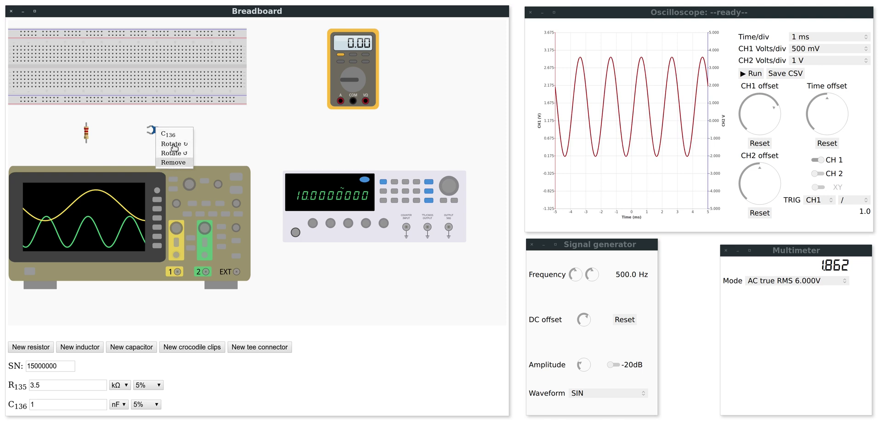
click(230, 148)
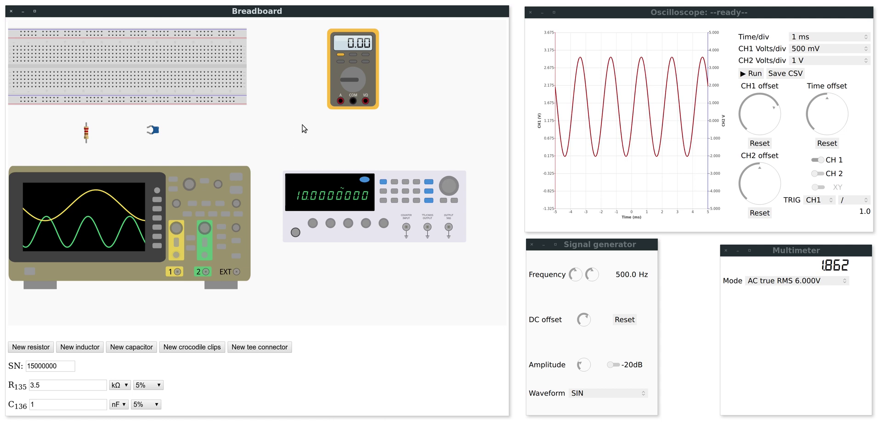
- Drag the function generator right so it sits clear of the oscilloscope
scroll(303, 129, up, 2)
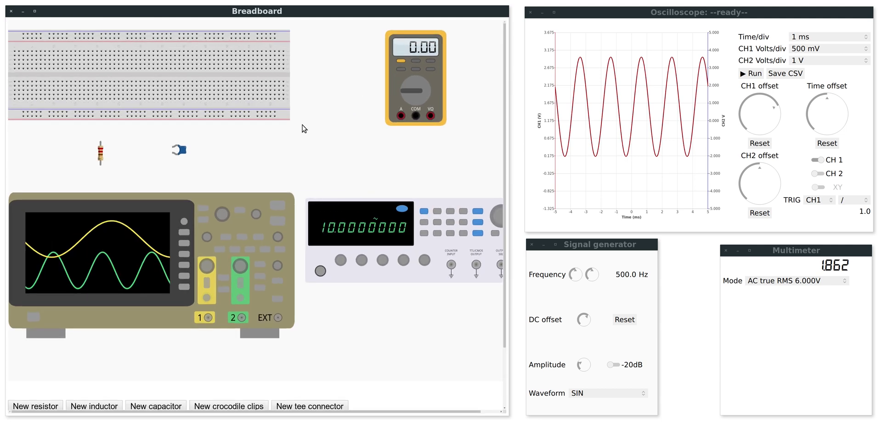
scroll(303, 128, down, 1)
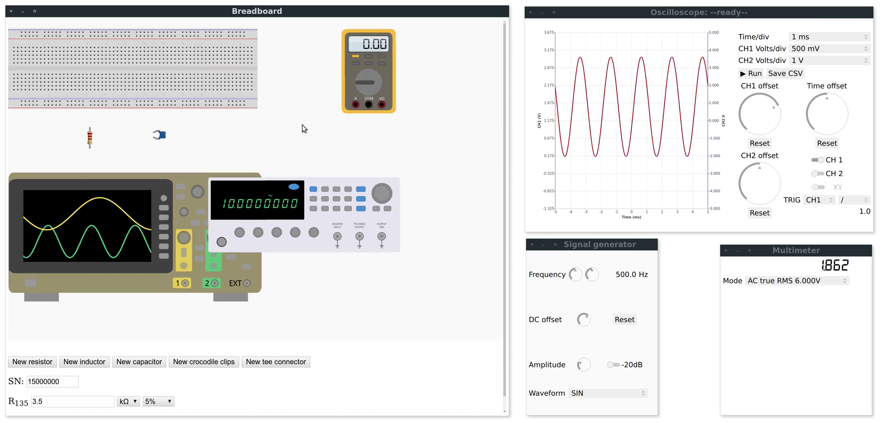
scroll(303, 129, down, 1)
scroll(304, 128, up, 1)
drag(303, 209, 376, 210)
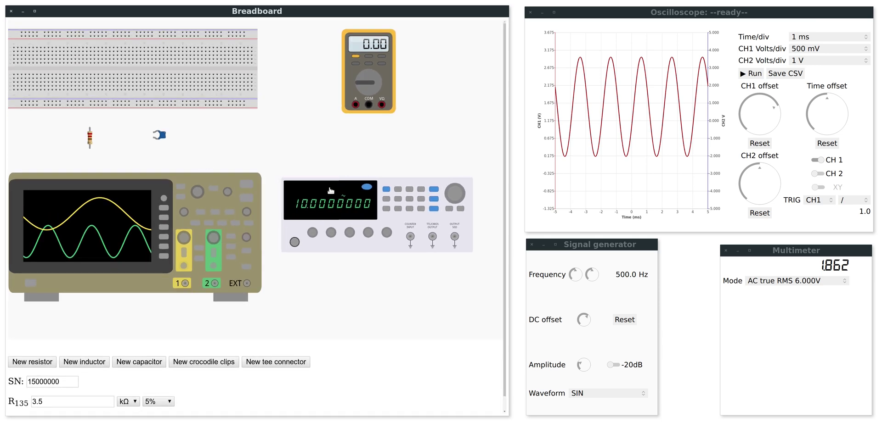
scroll(326, 214, down, 1)
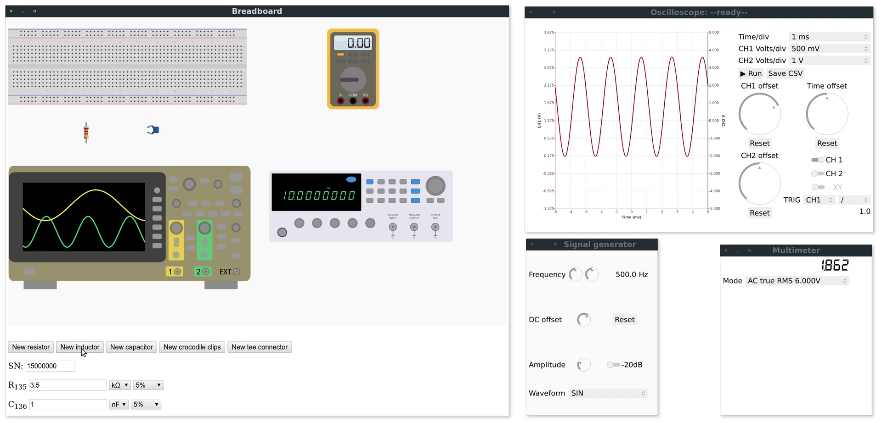
- Add a crocodile-clip pair above the signal generator, rotated horizontally
click(188, 348)
drag(346, 53, 314, 119)
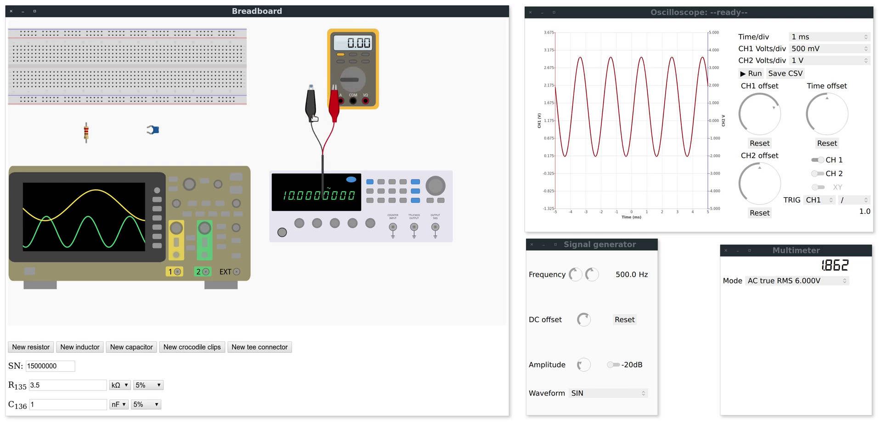
right_click(314, 118)
click(336, 136)
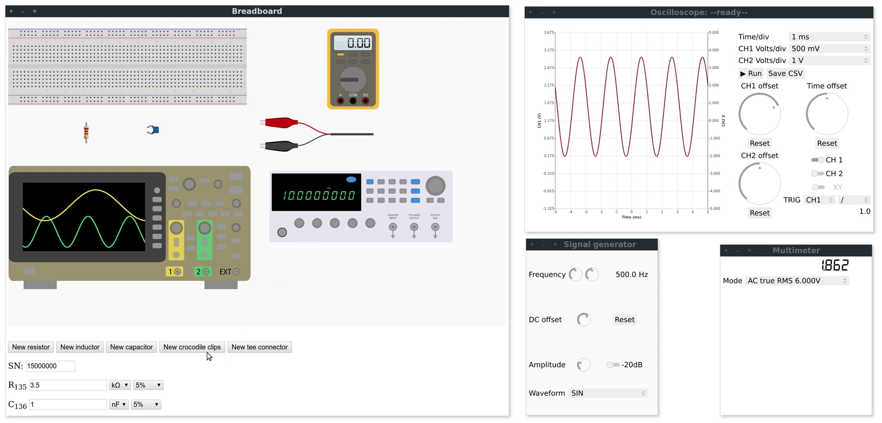
- Add a tee connector and rotate it onto the generator's output
click(251, 350)
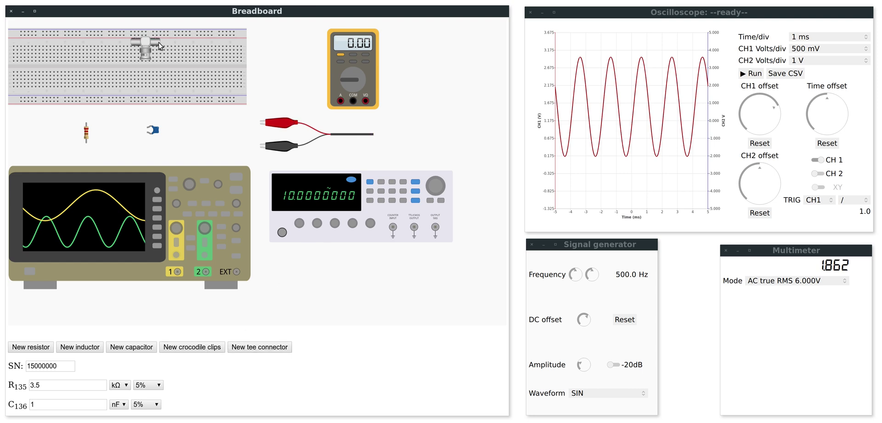
drag(147, 43, 435, 227)
right_click(434, 140)
click(434, 143)
right_click(434, 142)
click(434, 143)
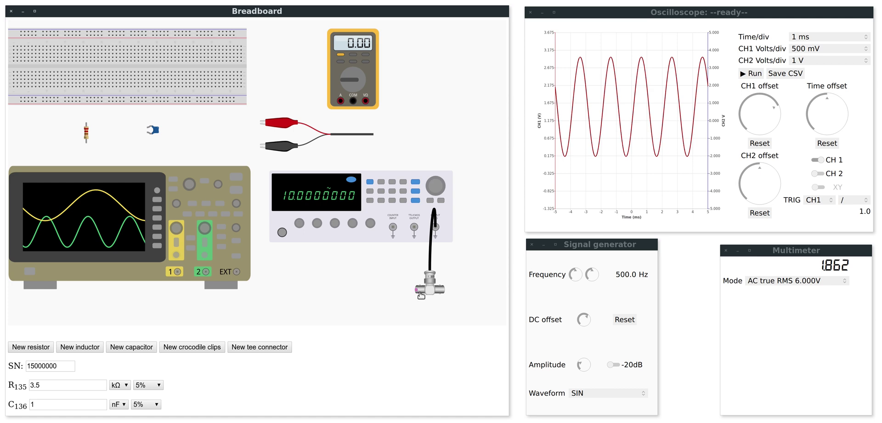
- Cable the tee to the clip lead, then wire the black clip to a breadboard hole and the red clip to the top rail
drag(420, 292, 373, 135)
drag(268, 150, 270, 132)
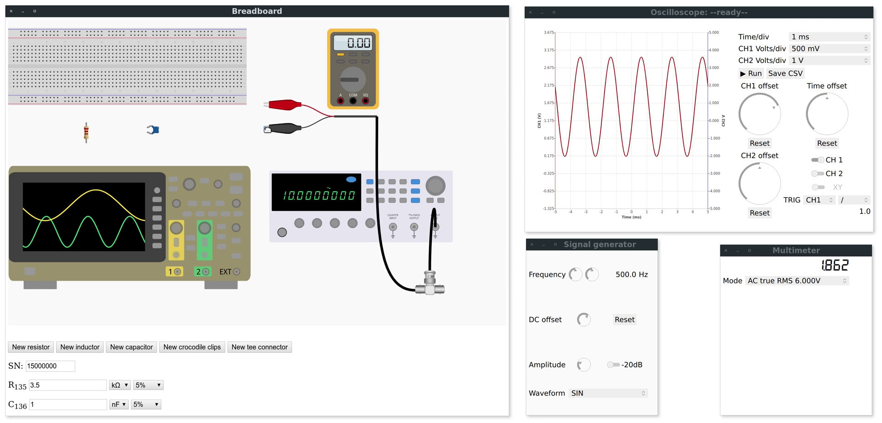
drag(235, 101, 266, 128)
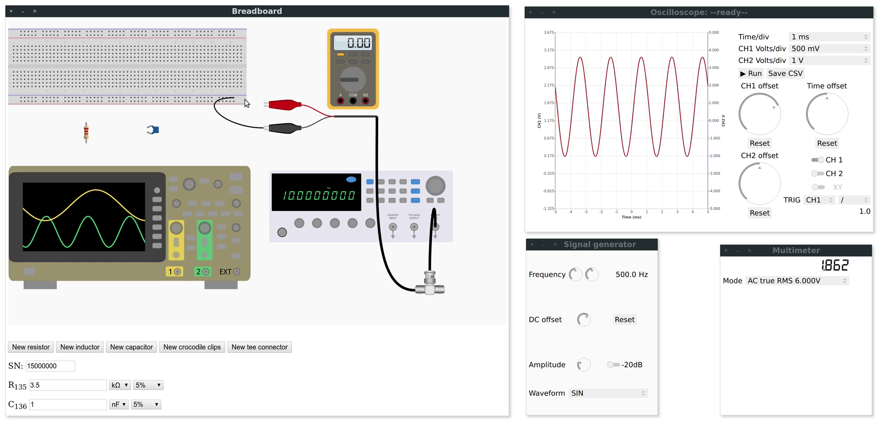
click(228, 36)
- Place resistor R135 in the breadboard with a jumper from its upper lead to the top rail
drag(87, 125, 79, 97)
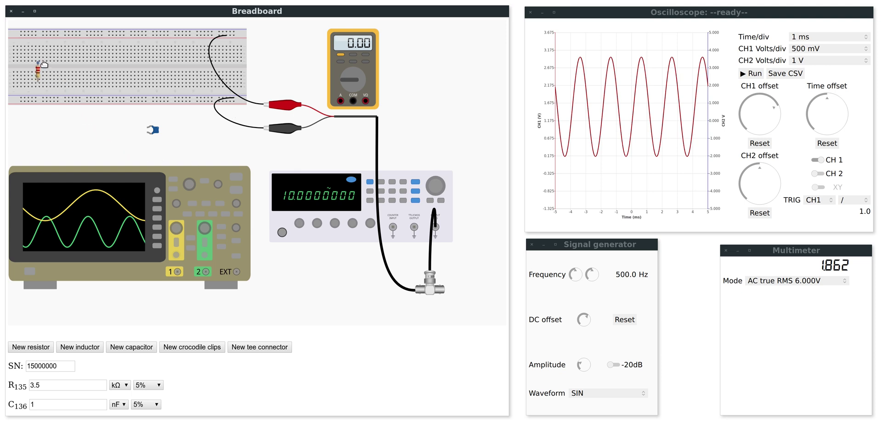
drag(44, 65, 41, 72)
click(48, 85)
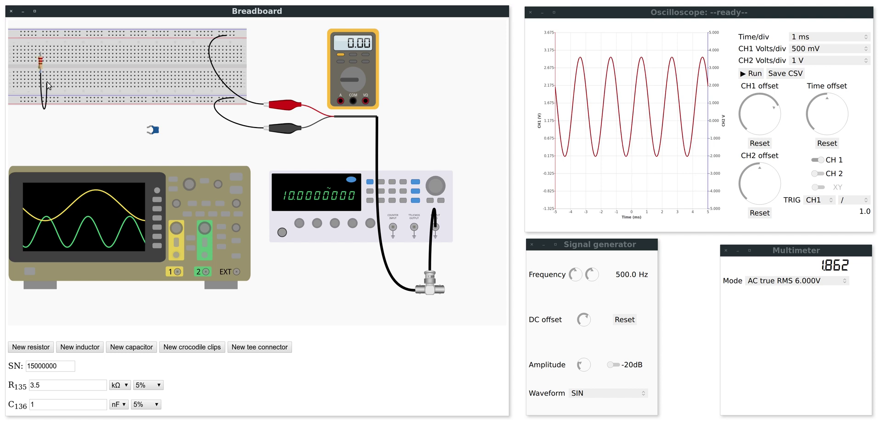
click(51, 54)
drag(42, 67, 82, 115)
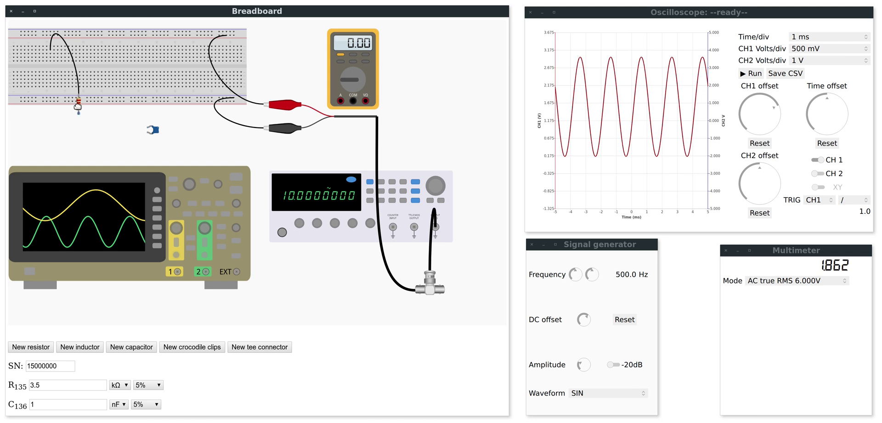
- Seat resistor R135 in the upper breadboard columns and run a jumper from its lead across the board
drag(78, 112, 36, 72)
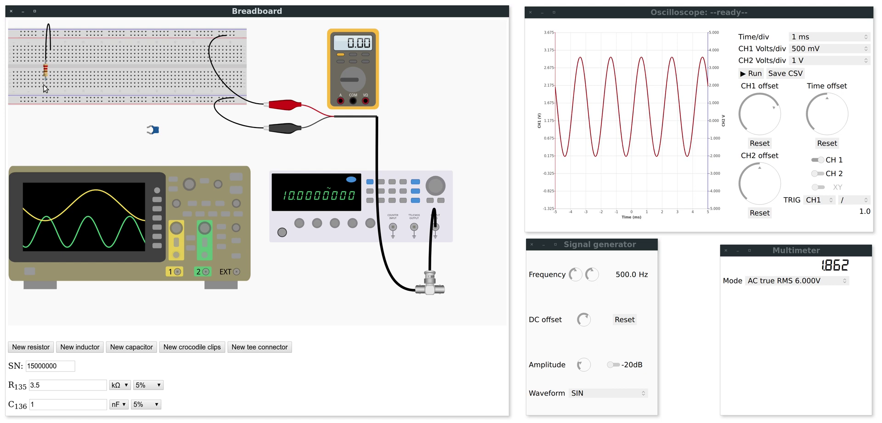
drag(45, 82, 42, 76)
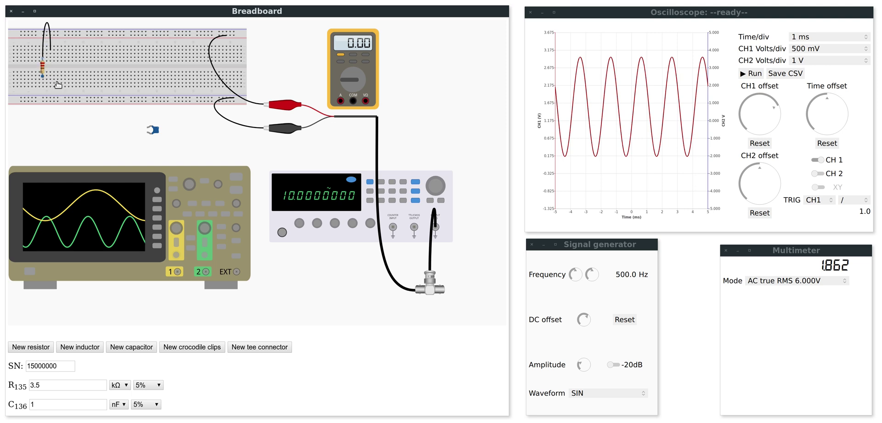
drag(46, 74, 41, 71)
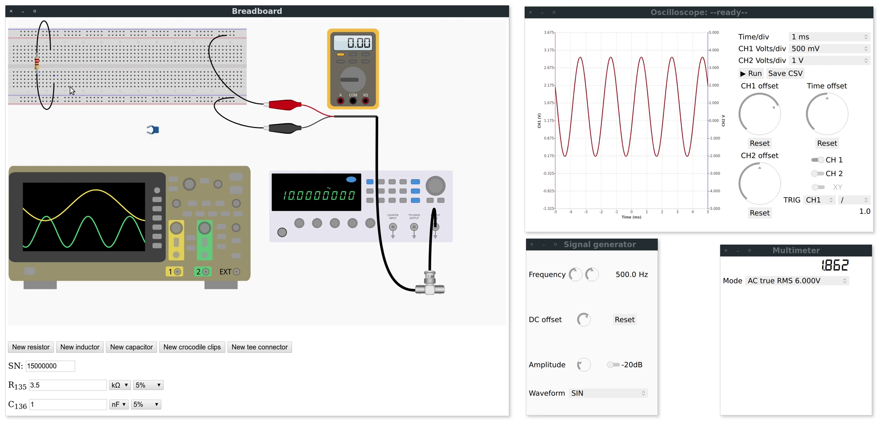
click(96, 101)
- Place capacitor C136 on the breadboard, jumper it to R135's row, and align it
drag(149, 131, 134, 48)
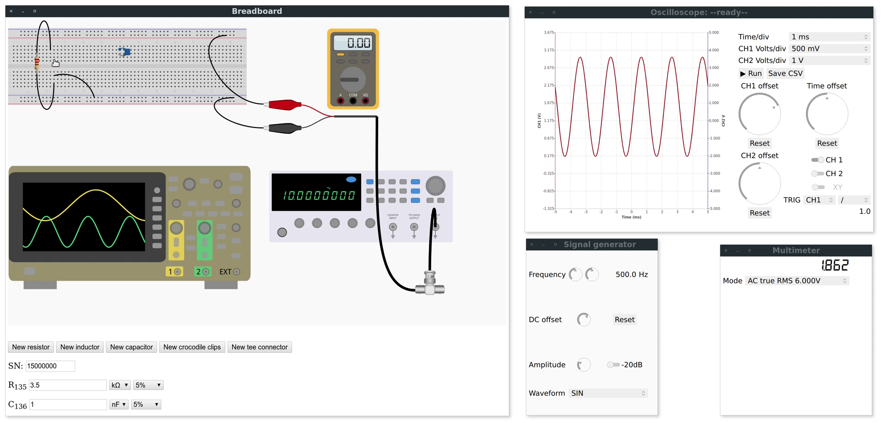
drag(51, 56, 118, 56)
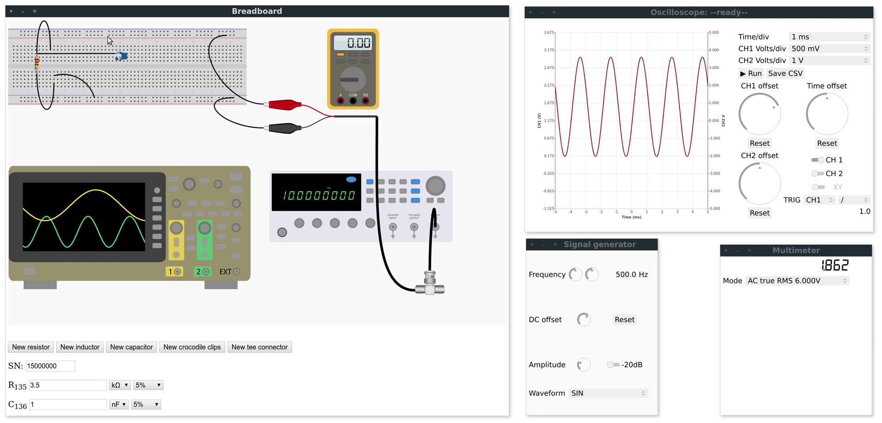
drag(121, 56, 161, 57)
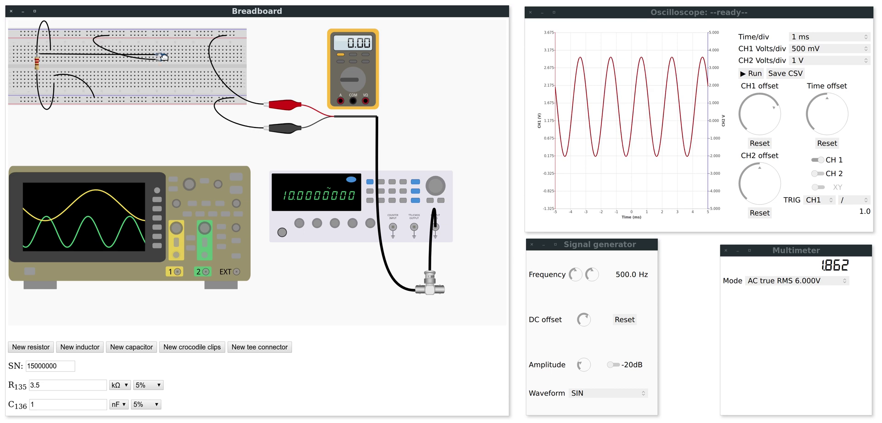
drag(163, 57, 159, 62)
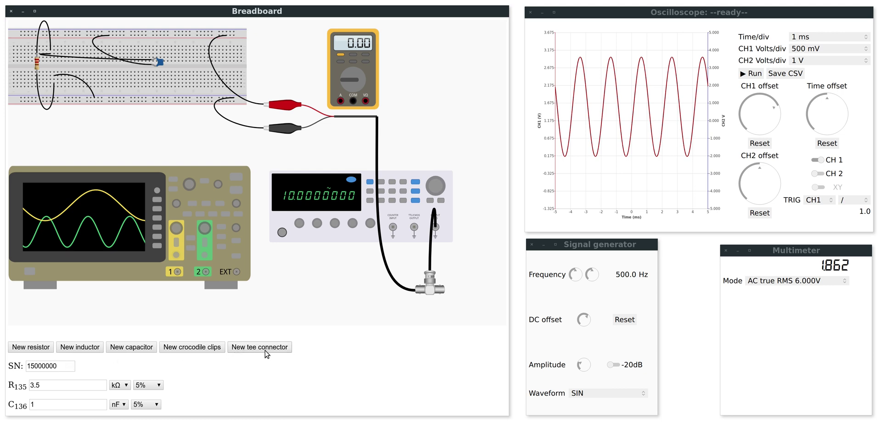
drag(159, 61, 157, 58)
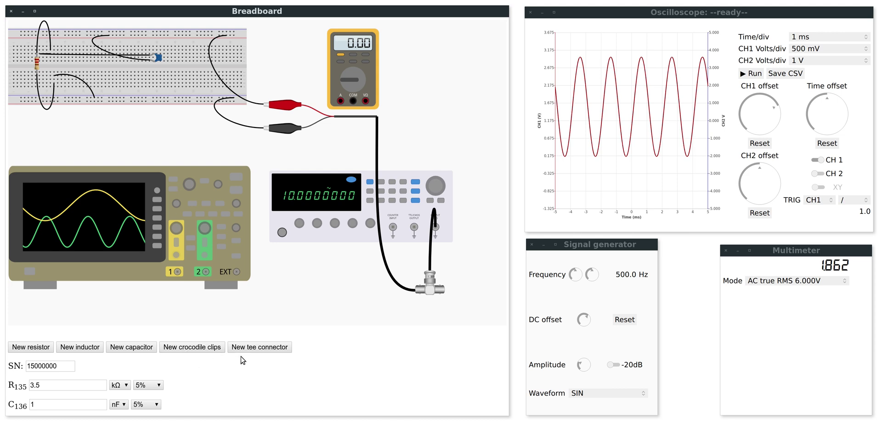
- Add a second crocodile clip pair, wire it to the RC circuit, and plug its lead into CH1
click(205, 351)
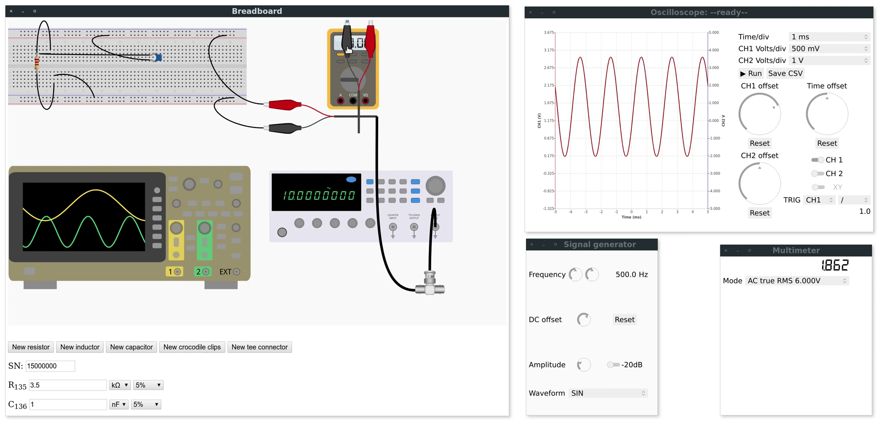
drag(350, 51, 225, 69)
drag(200, 93, 109, 123)
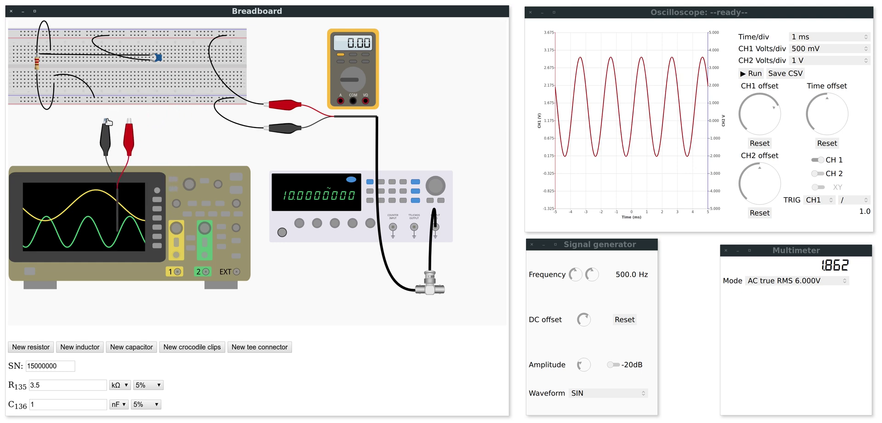
click(50, 60)
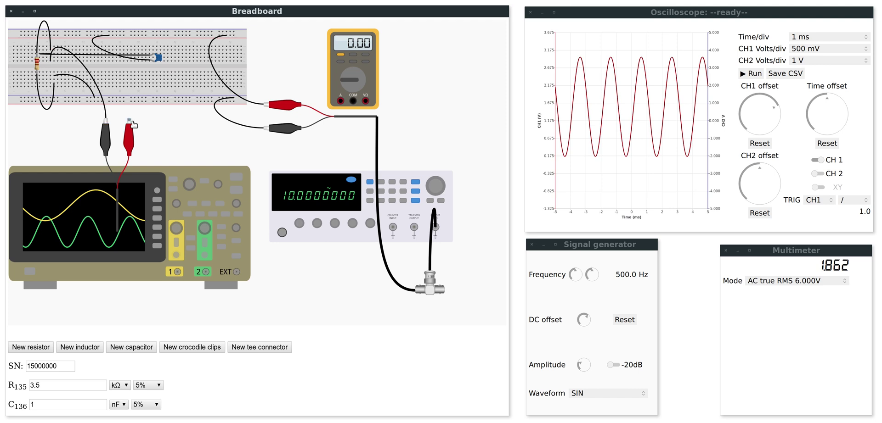
click(122, 36)
drag(133, 137, 203, 121)
drag(188, 213, 178, 286)
drag(198, 124, 177, 149)
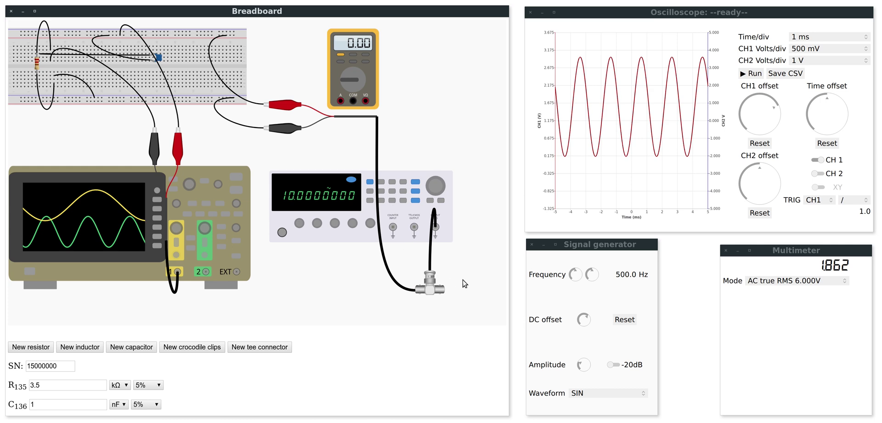
- Cable the tee to the scope's EXT trigger input and tidy the generator and capacitor positions
drag(443, 290, 236, 272)
drag(340, 215, 355, 196)
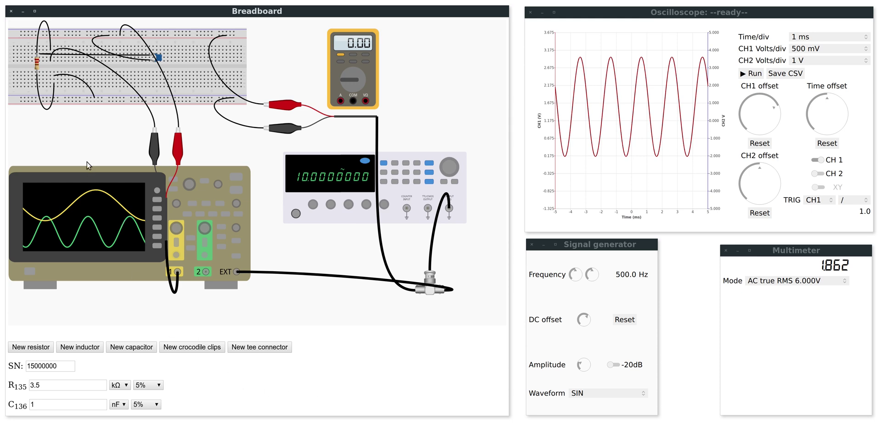
drag(160, 61, 150, 63)
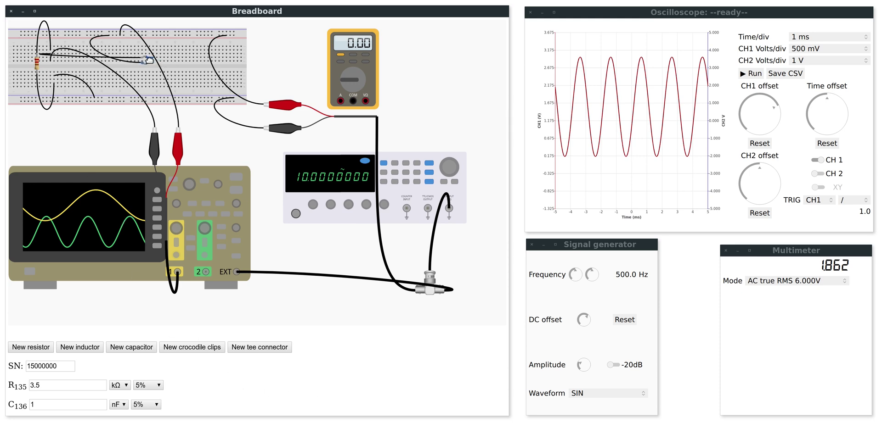
- Keep R135 at 3.5 kΩ with 5% tolerance and set C136's value to 30 nF
click(63, 388)
click(116, 387)
click(115, 402)
click(147, 390)
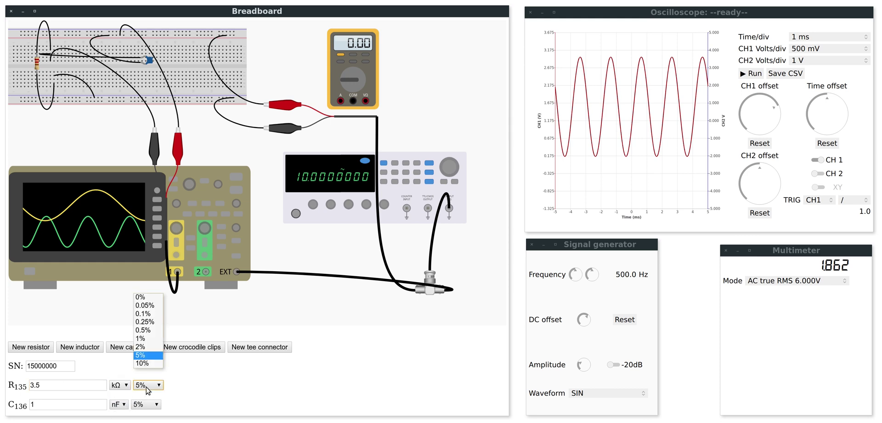
click(147, 390)
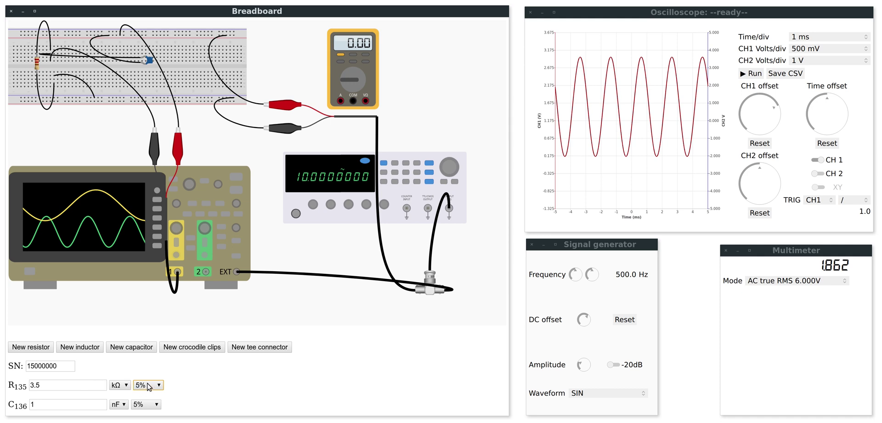
click(148, 387)
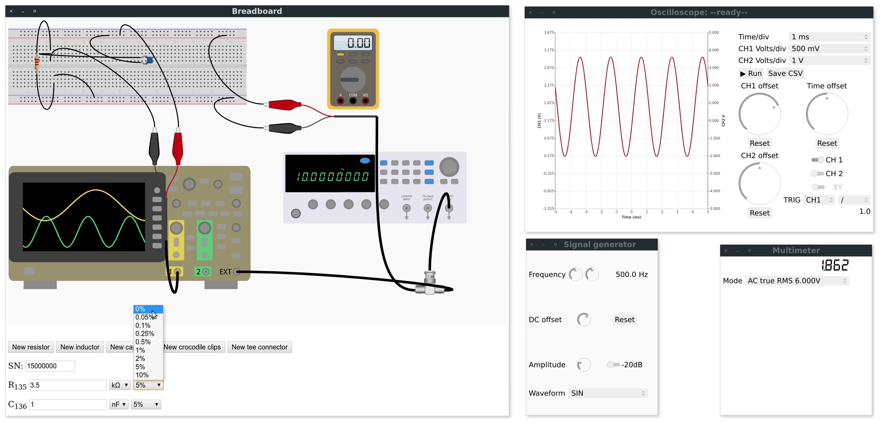
click(182, 383)
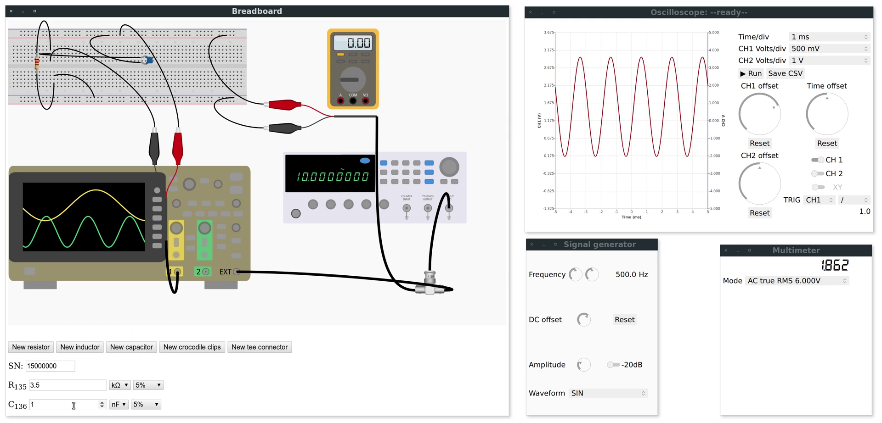
drag(80, 406, 28, 404)
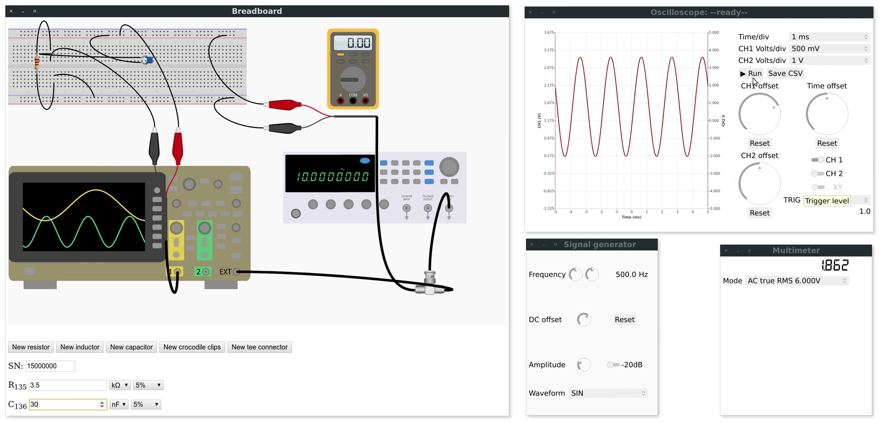
- Set the generator to SQUARE, run the scope, and reset the CH1 and DC offsets to zero
click(627, 392)
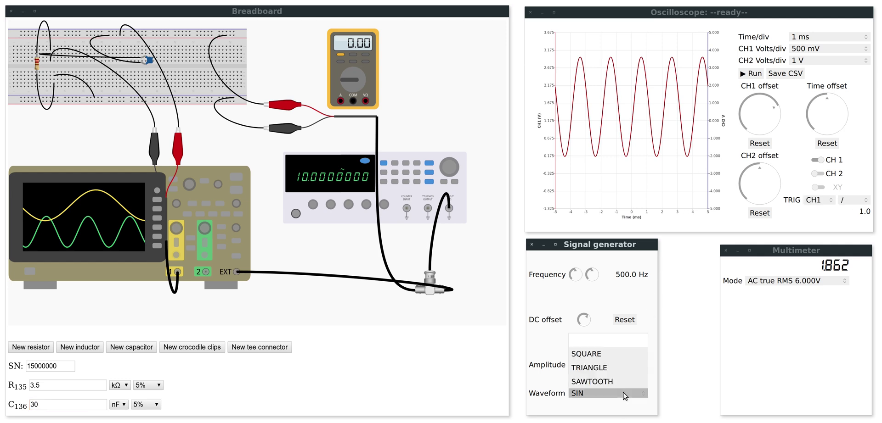
click(612, 355)
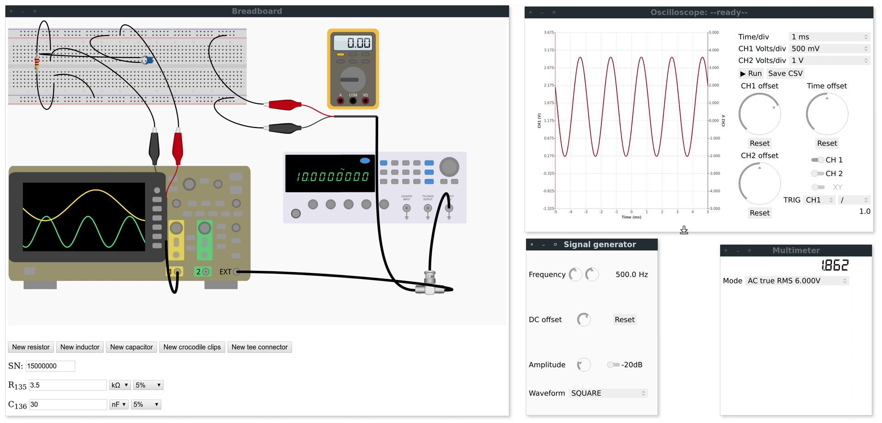
click(746, 77)
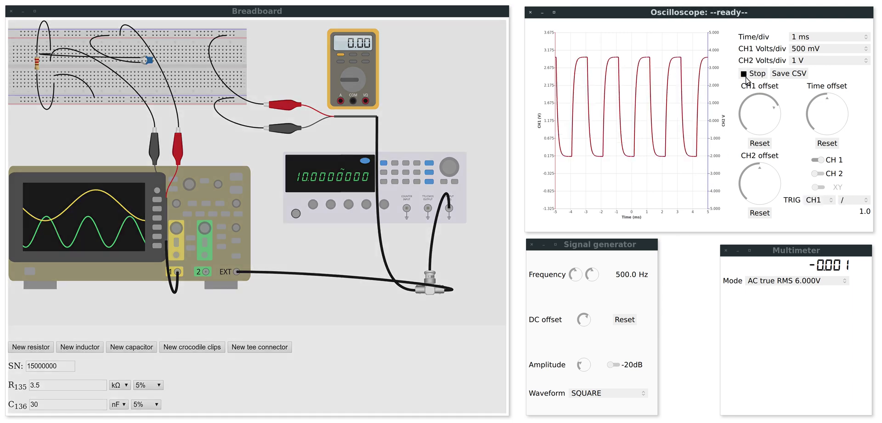
click(773, 146)
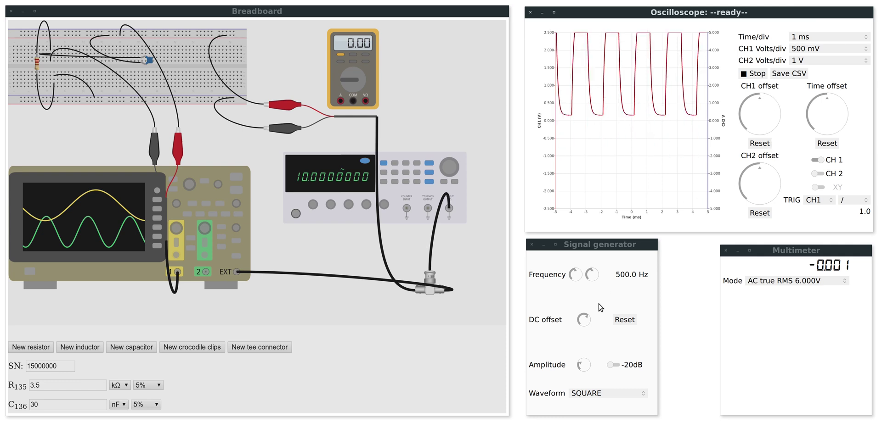
click(621, 321)
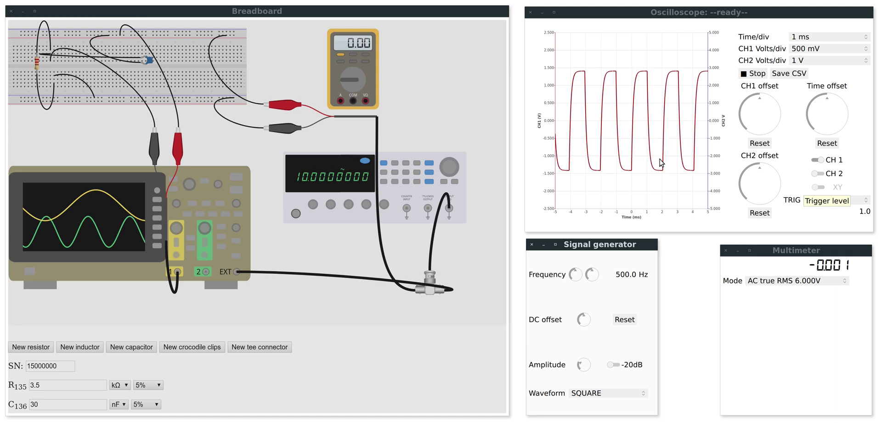
- Keep CH1 at 500 mV/div, set the timebase to 500 µs/div, and trigger from EXT
click(823, 50)
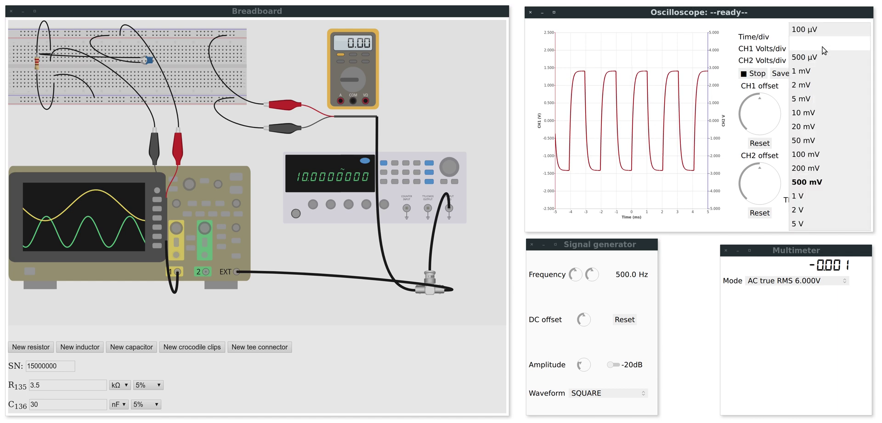
click(853, 173)
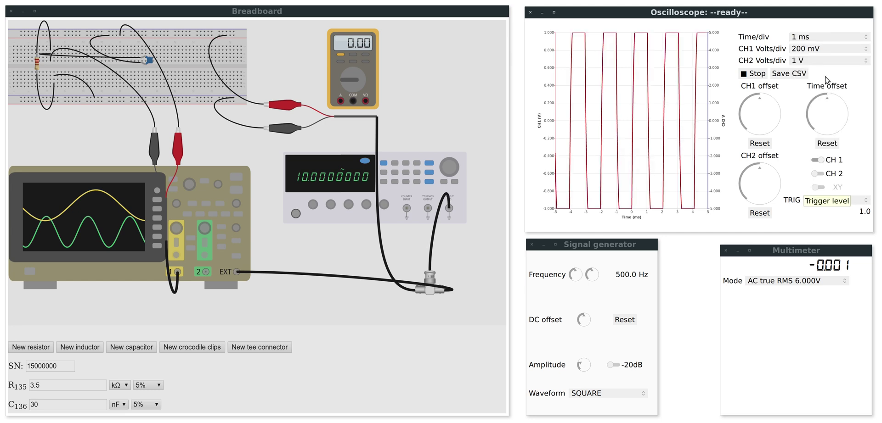
click(821, 49)
click(822, 182)
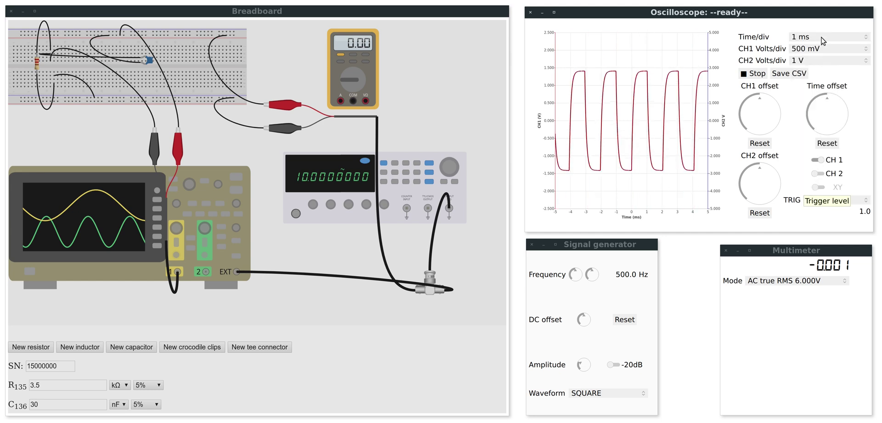
click(822, 37)
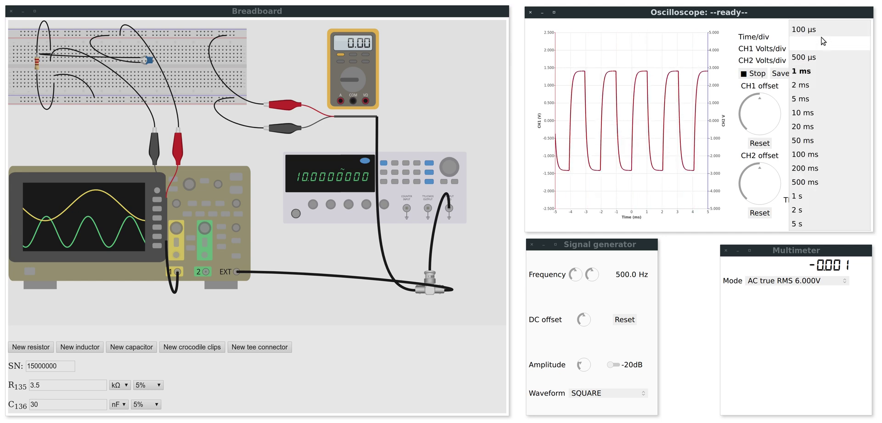
click(839, 62)
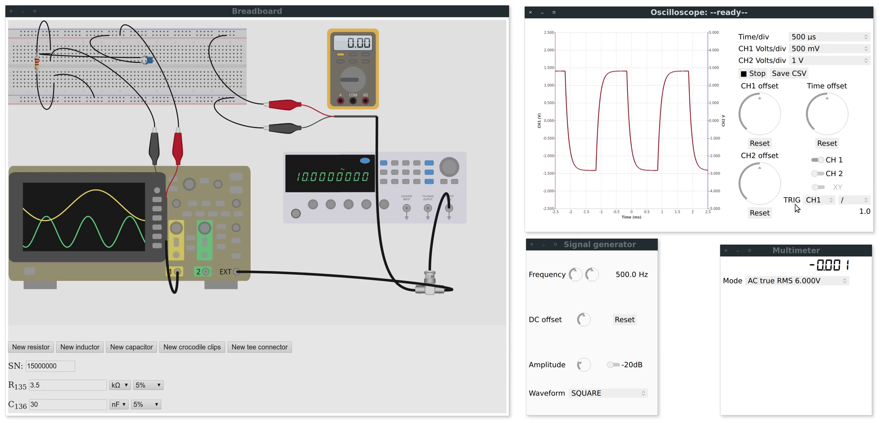
click(817, 199)
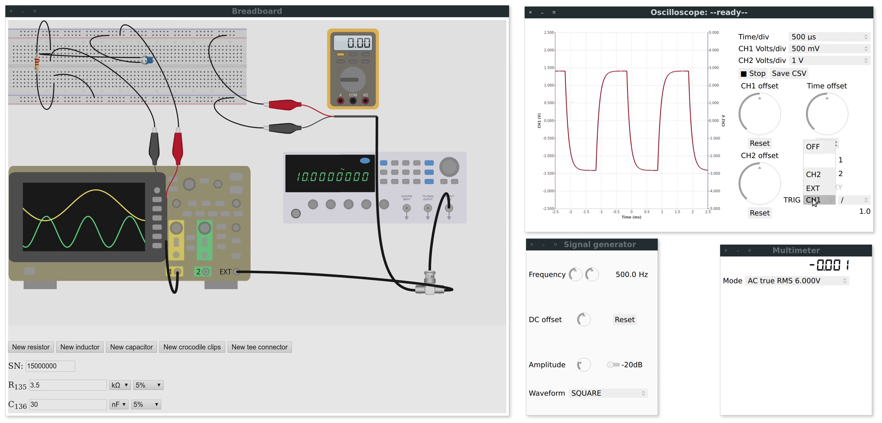
click(815, 192)
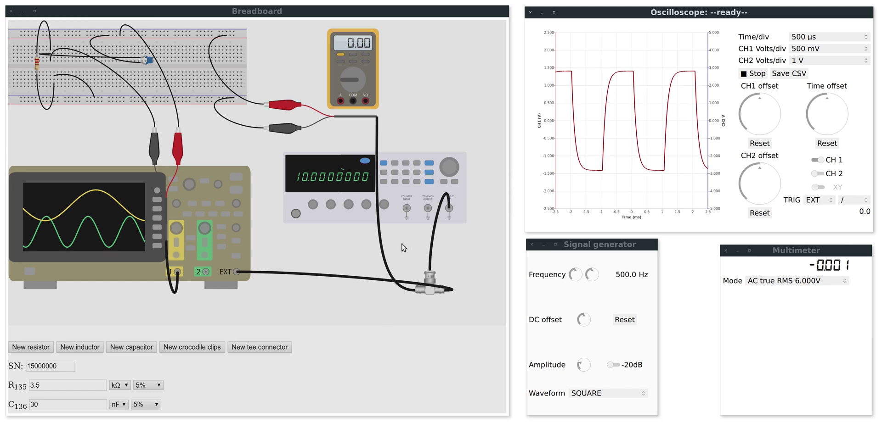
- Stop the scope and rewire the tee from the EXT socket to the CH2 input
click(755, 72)
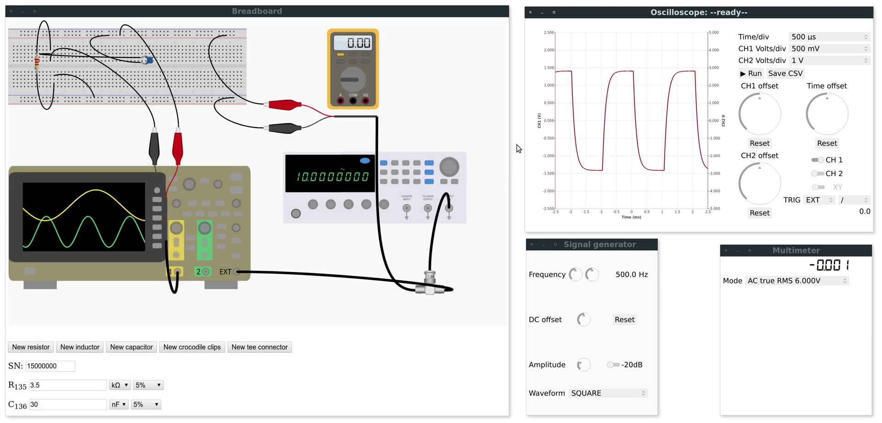
click(236, 274)
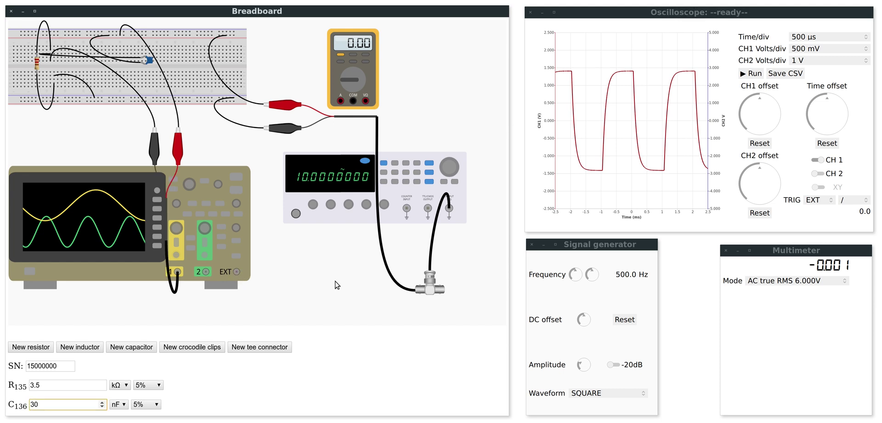
click(445, 292)
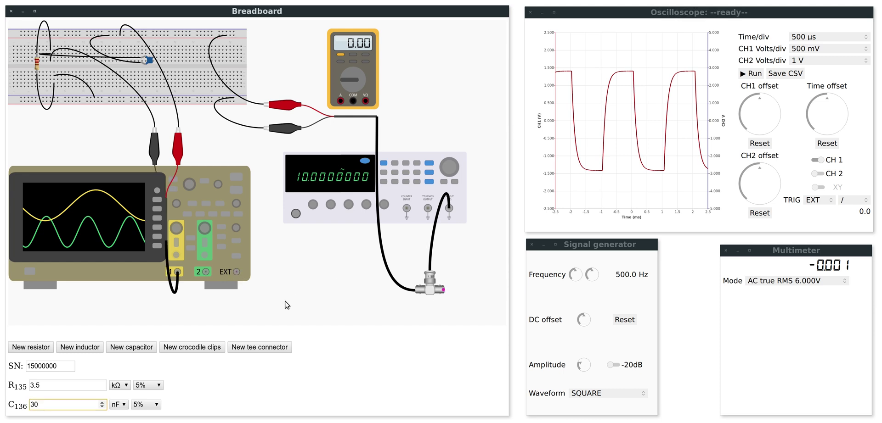
click(205, 272)
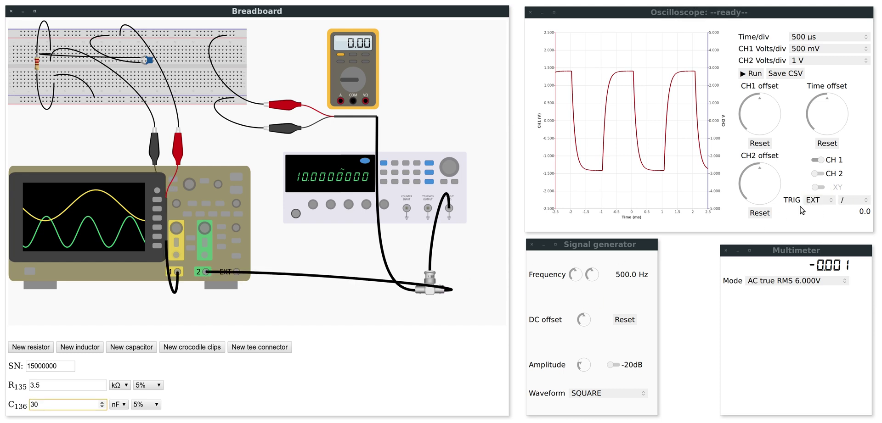
- Trigger on CH2, restart acquisition, and display the CH2 trace
click(816, 200)
click(828, 174)
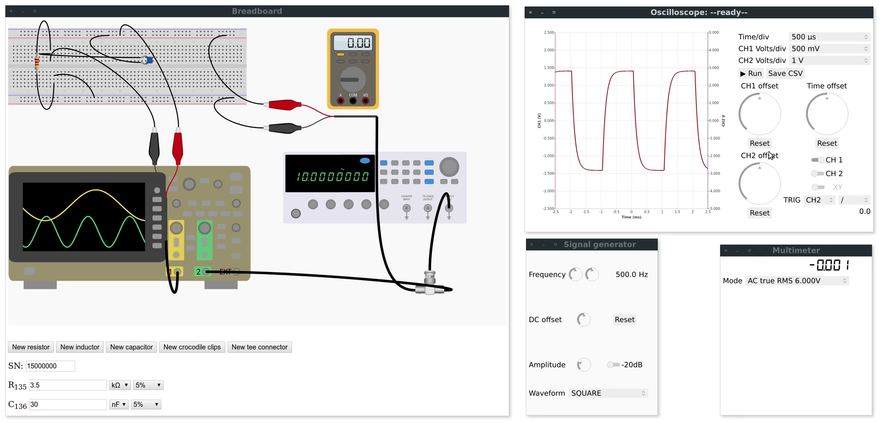
click(754, 74)
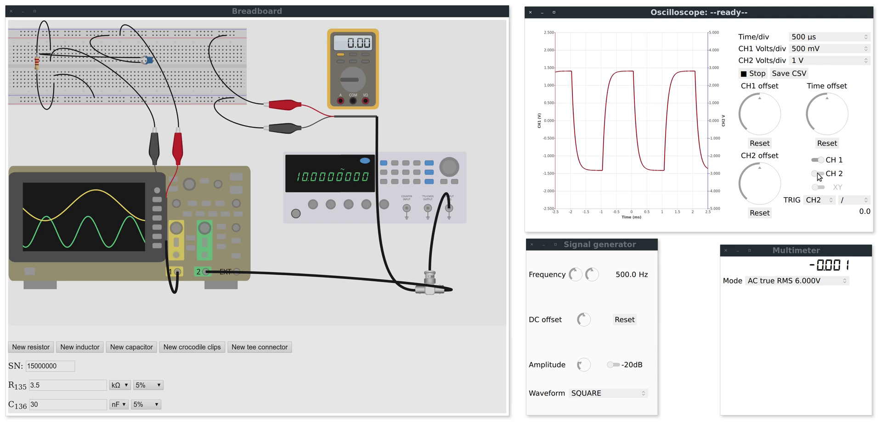
click(817, 174)
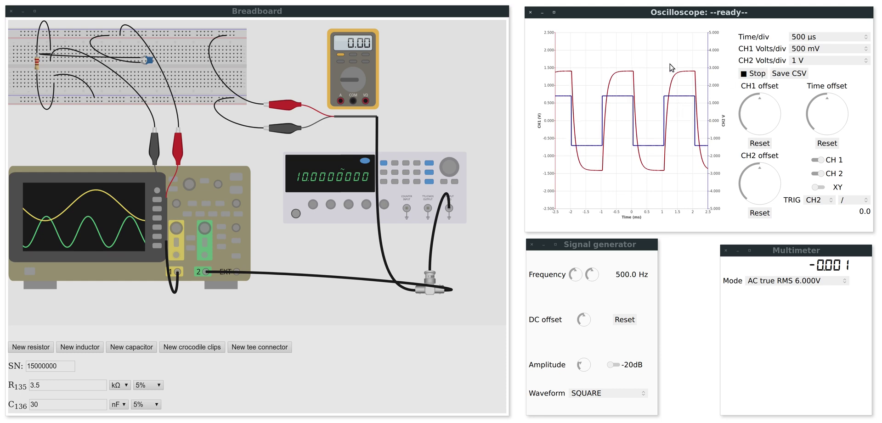
- Choose 500 mV from the CH2 Volts/div list to match the CH1 trace
click(825, 65)
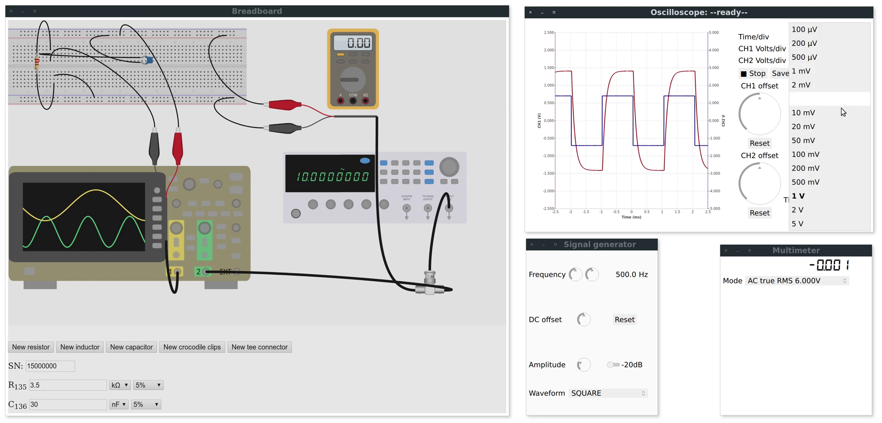
click(839, 187)
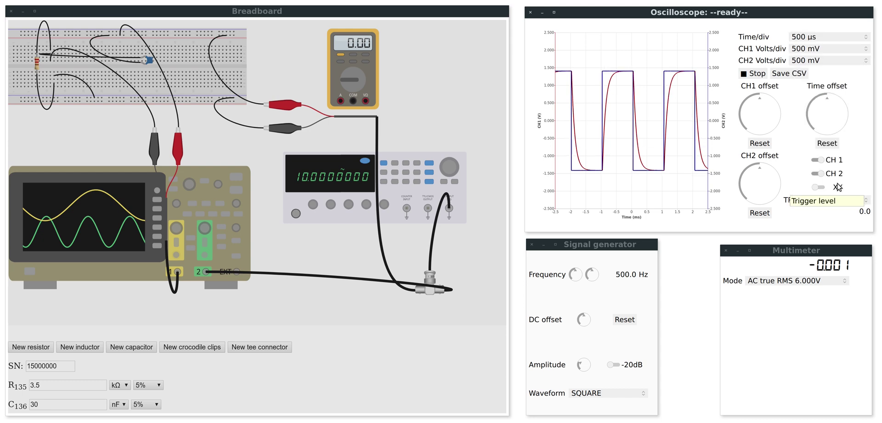
- Stop the scope, reposition the tee connector, and shift the crocodile clips slightly left
click(746, 74)
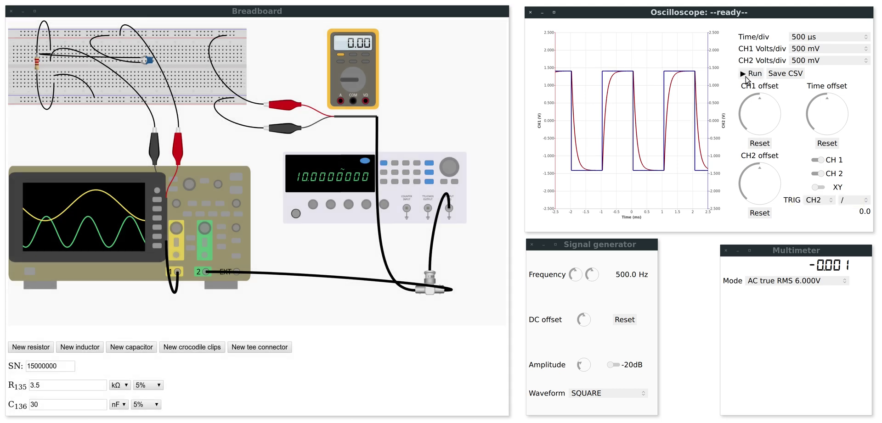
drag(432, 277, 428, 263)
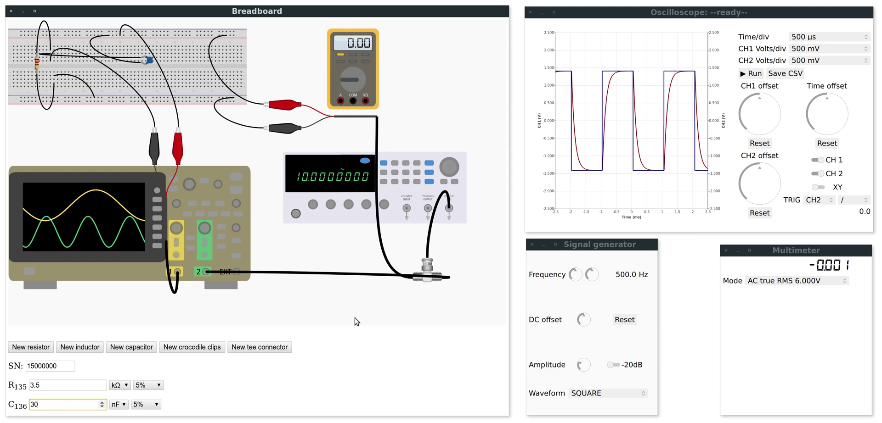
drag(429, 272, 410, 290)
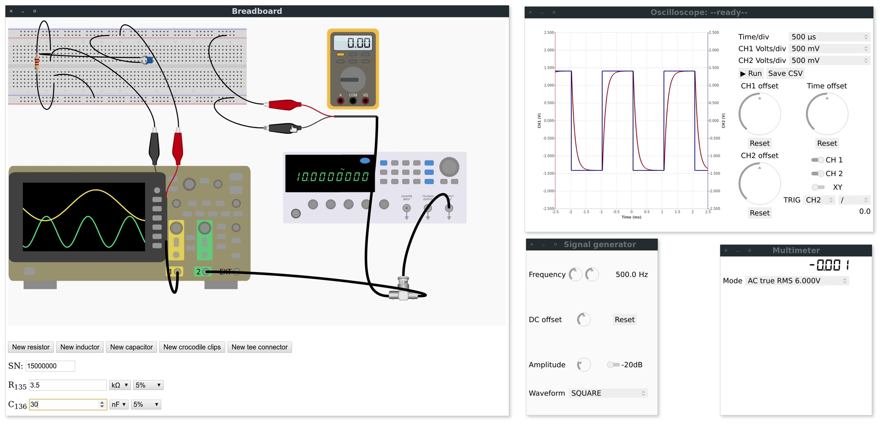
drag(293, 129, 286, 128)
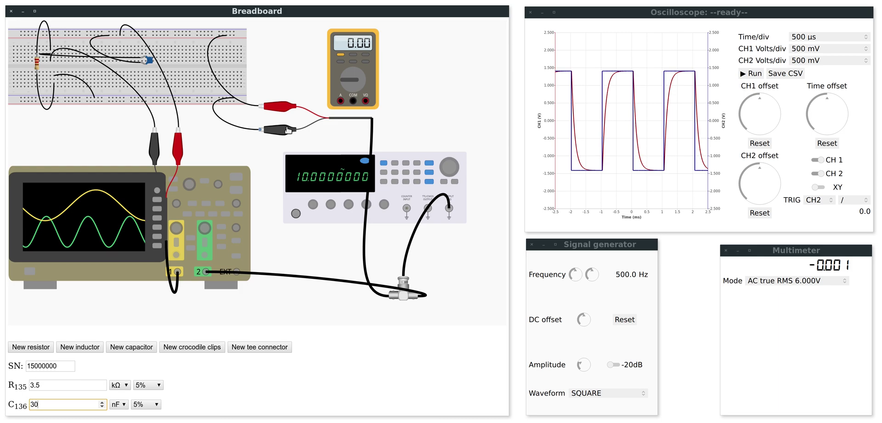